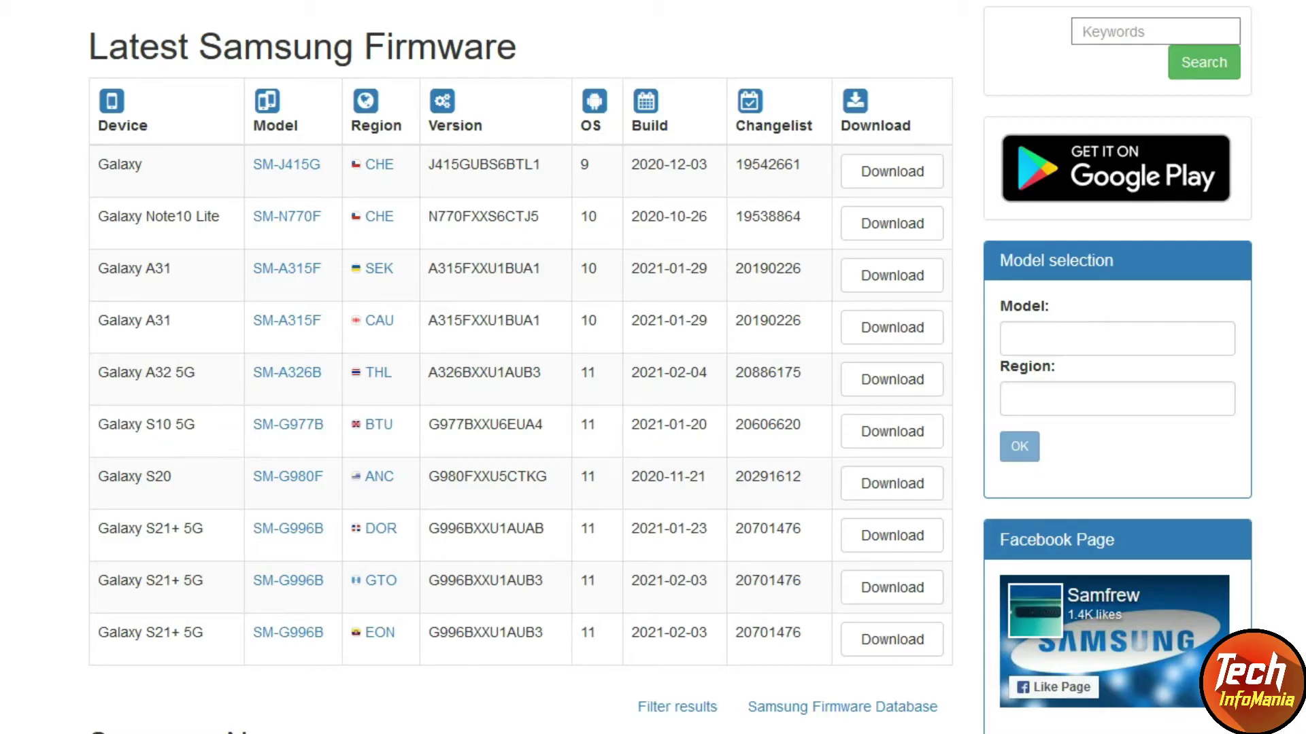
Start a keyword search on Samfrew's Latest Samsung Firmware page
{"action": "left_click", "coordinate": [1109, 32]}
Search Samfrew for g960f and open the 'Model : SM-G960F - Galaxy S9' result
{"action": "left_click", "coordinate": [1129, 33]}
{"action": "type", "text": "g960f"}
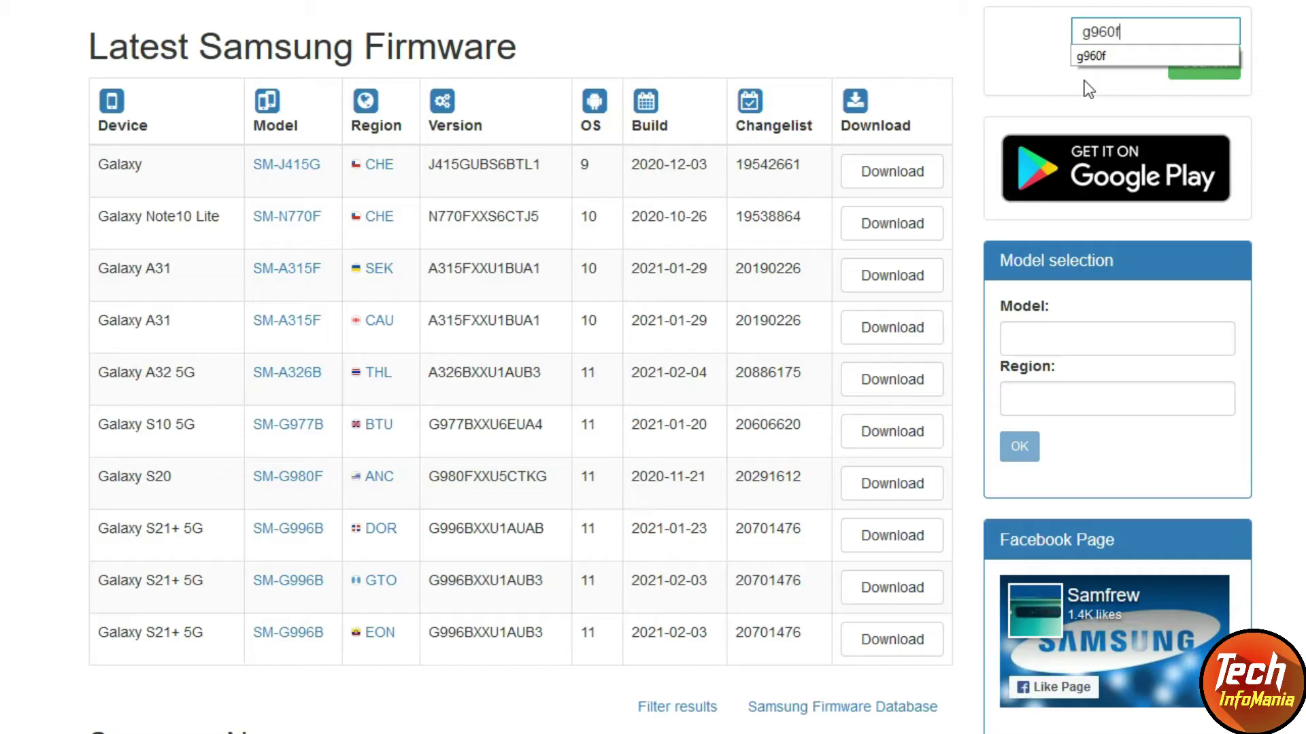
{"action": "left_click", "coordinate": [1209, 77]}
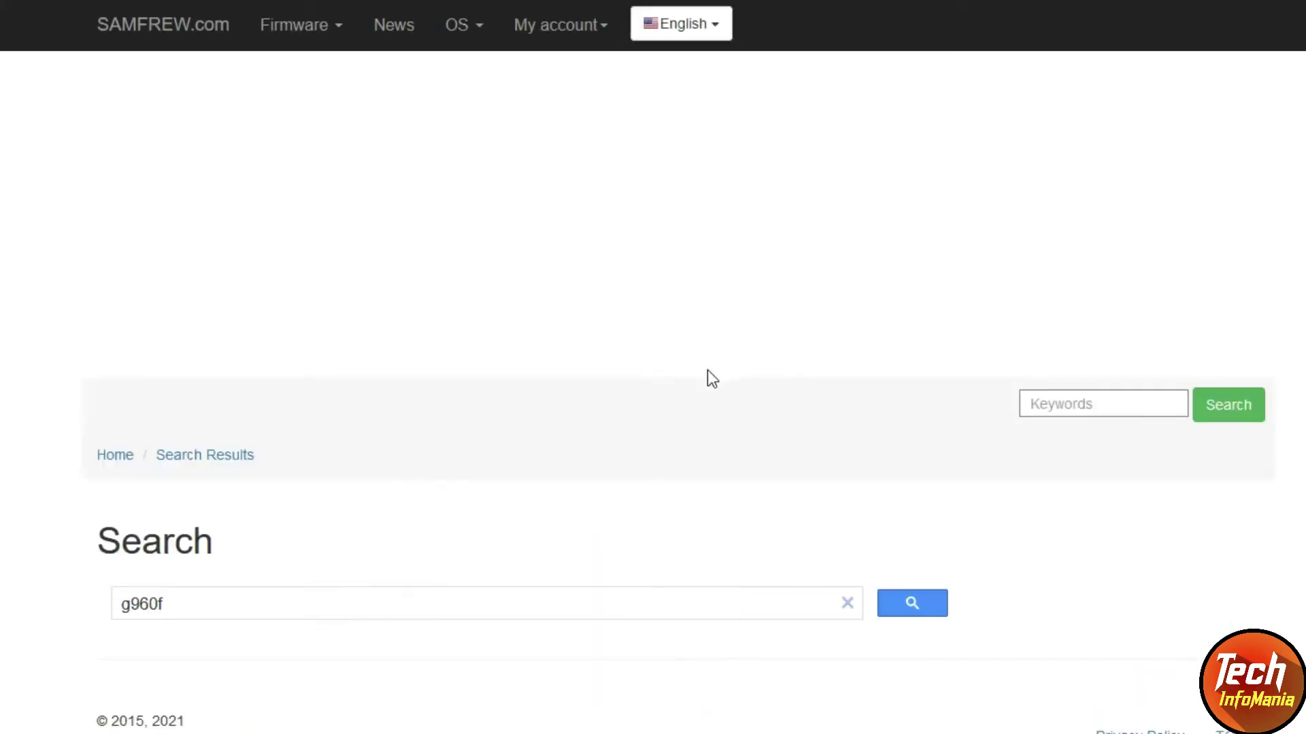
{"action": "scroll", "coordinate": [687, 364], "scroll_direction": "down", "scroll_amount": 4}
{"action": "scroll", "coordinate": [686, 365], "scroll_direction": "down", "scroll_amount": 3}
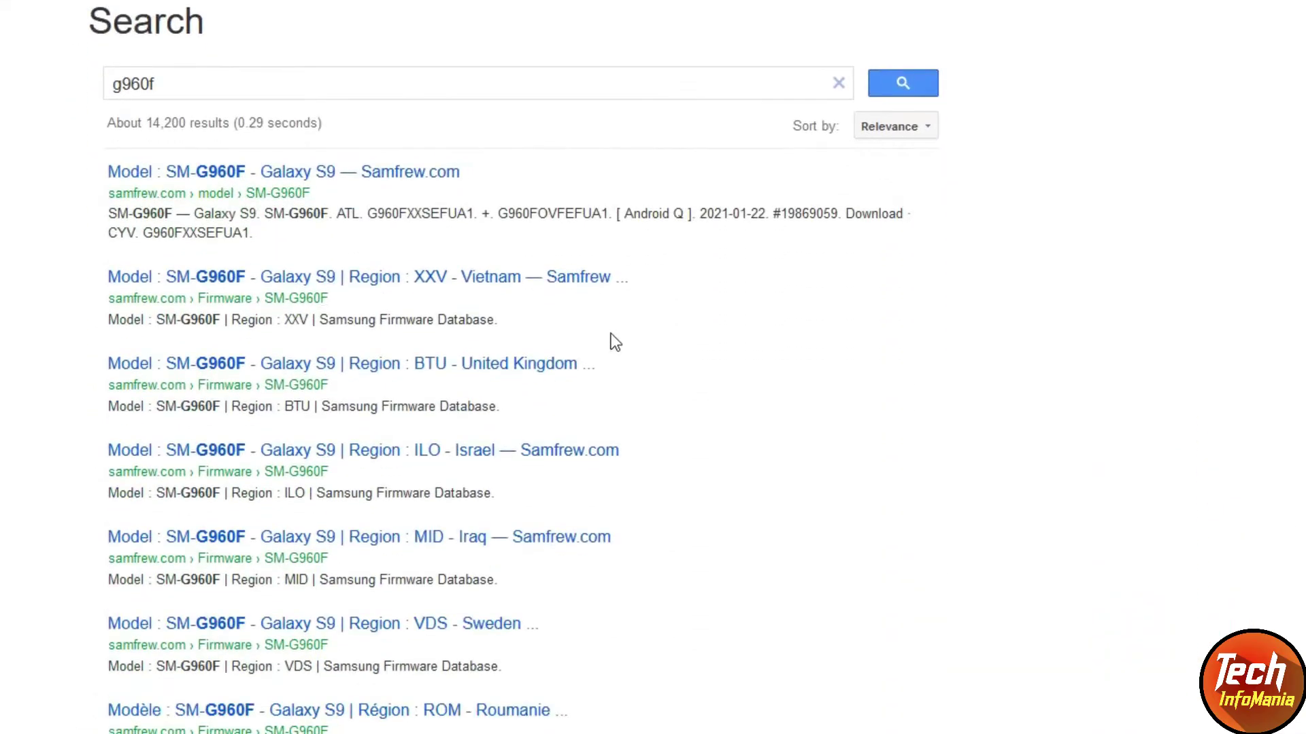
{"action": "left_click", "coordinate": [234, 174]}
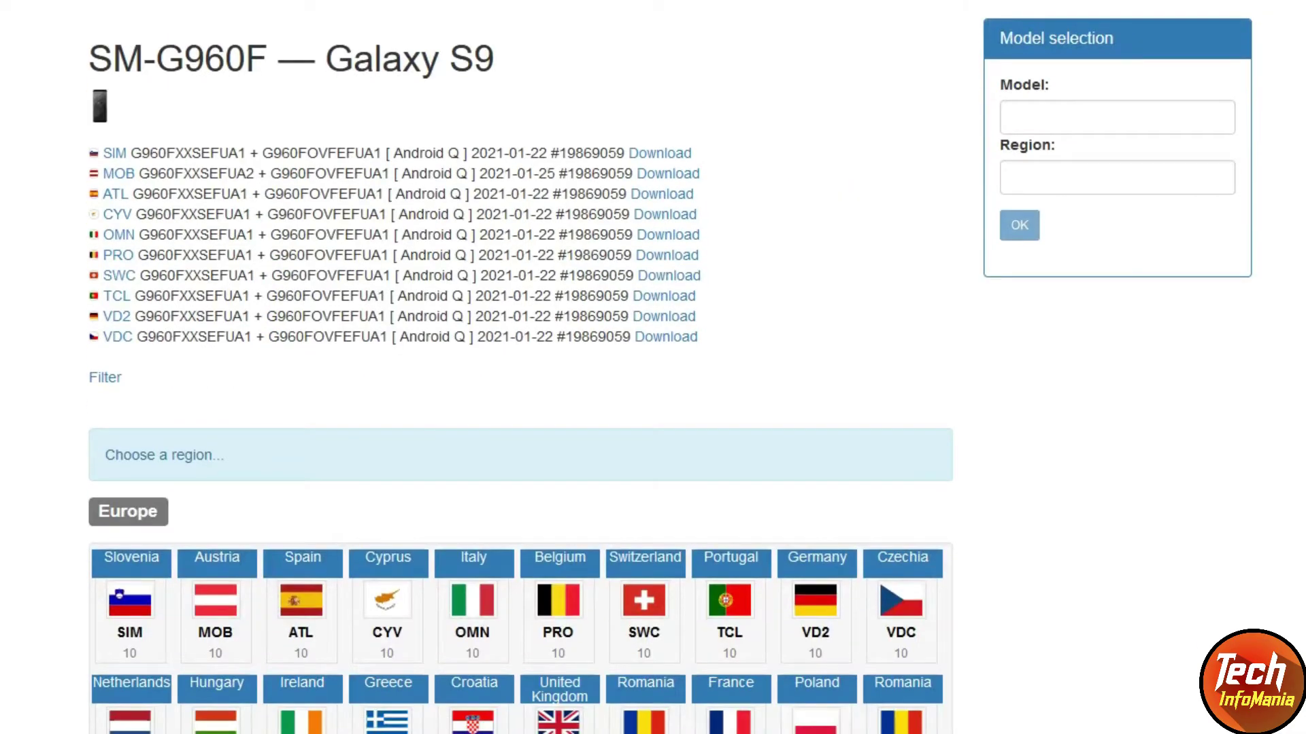
Pick the Germany (DBT) tile among the Europe regions to list SM-G960F builds
{"action": "scroll", "coordinate": [670, 371], "scroll_direction": "down", "scroll_amount": 3}
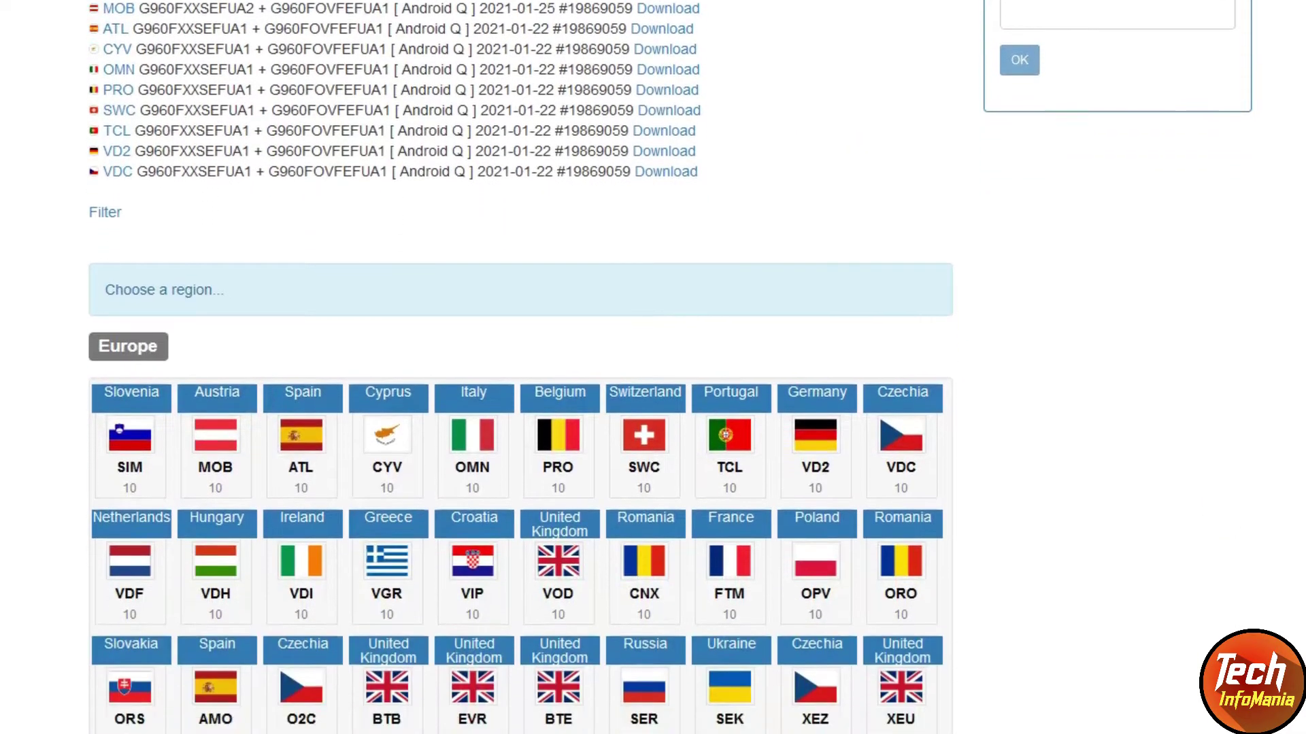
{"action": "scroll", "coordinate": [520, 408], "scroll_direction": "down", "scroll_amount": 4}
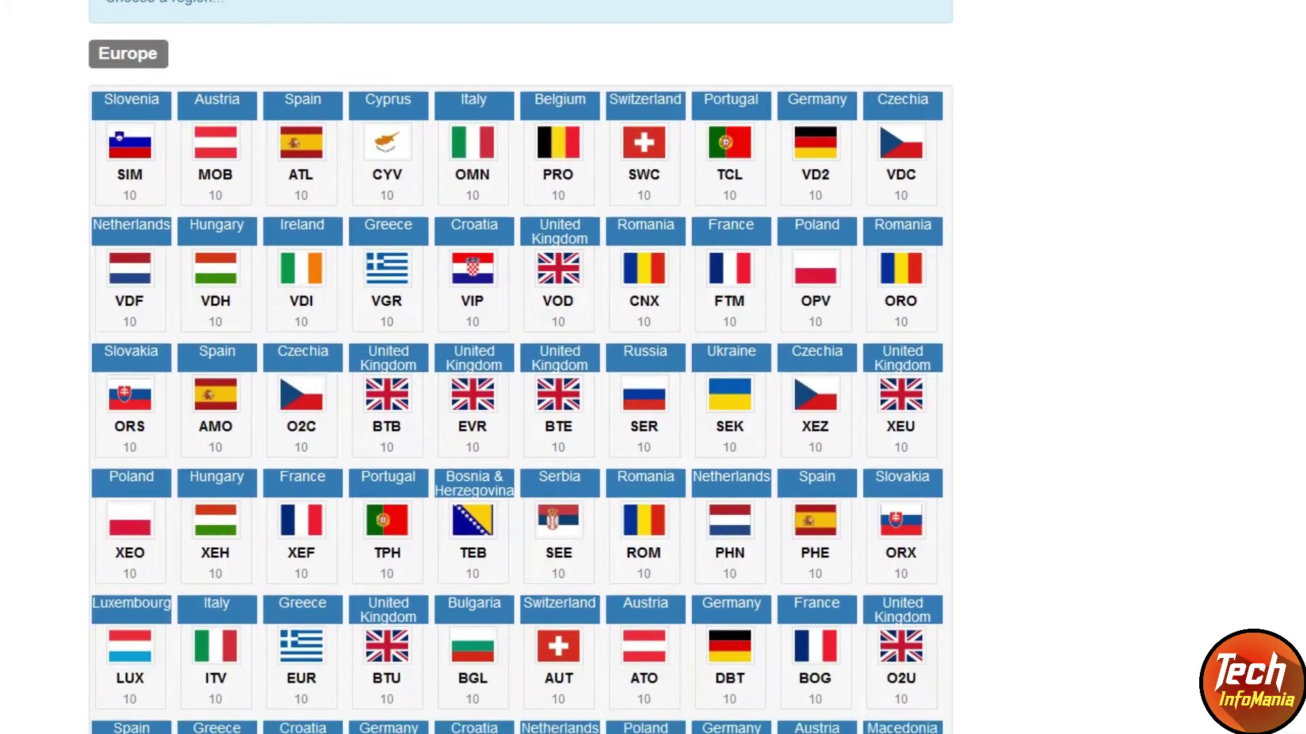
{"action": "scroll", "coordinate": [521, 371], "scroll_direction": "down", "scroll_amount": 2}
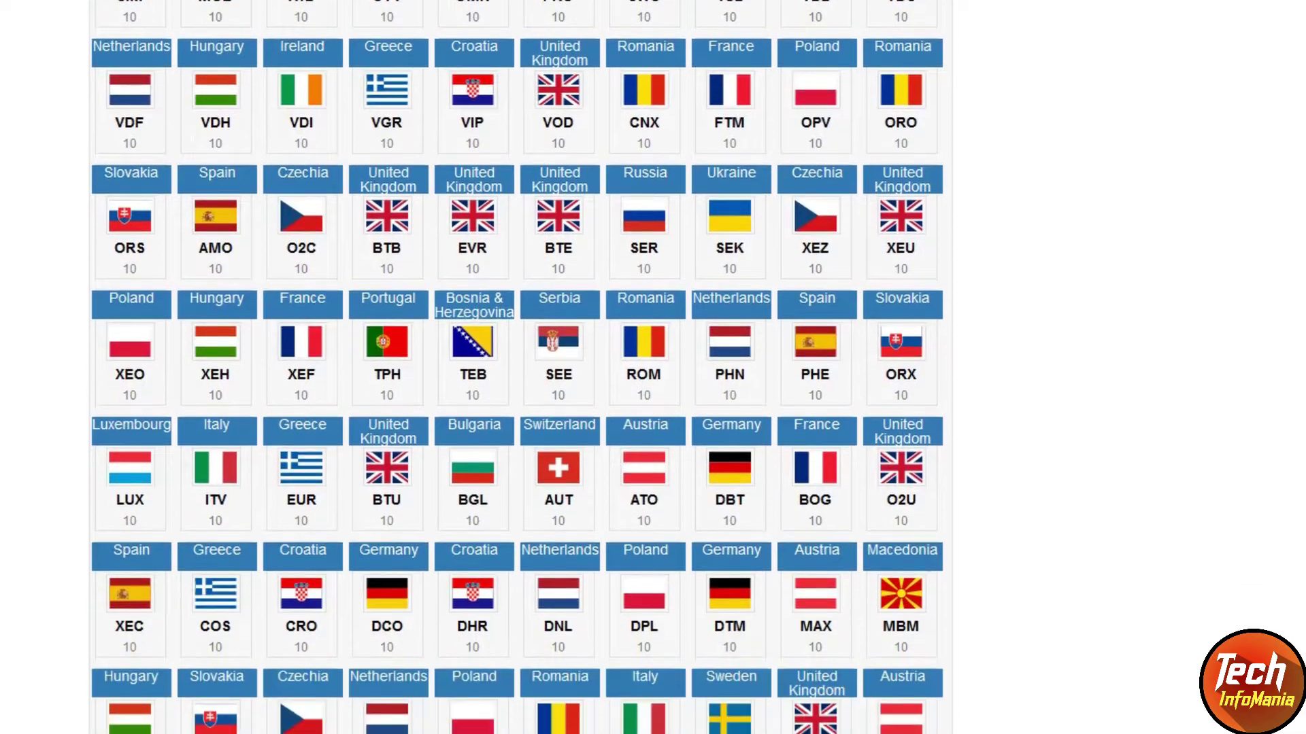
{"action": "scroll", "coordinate": [743, 340], "scroll_direction": "down", "scroll_amount": 1}
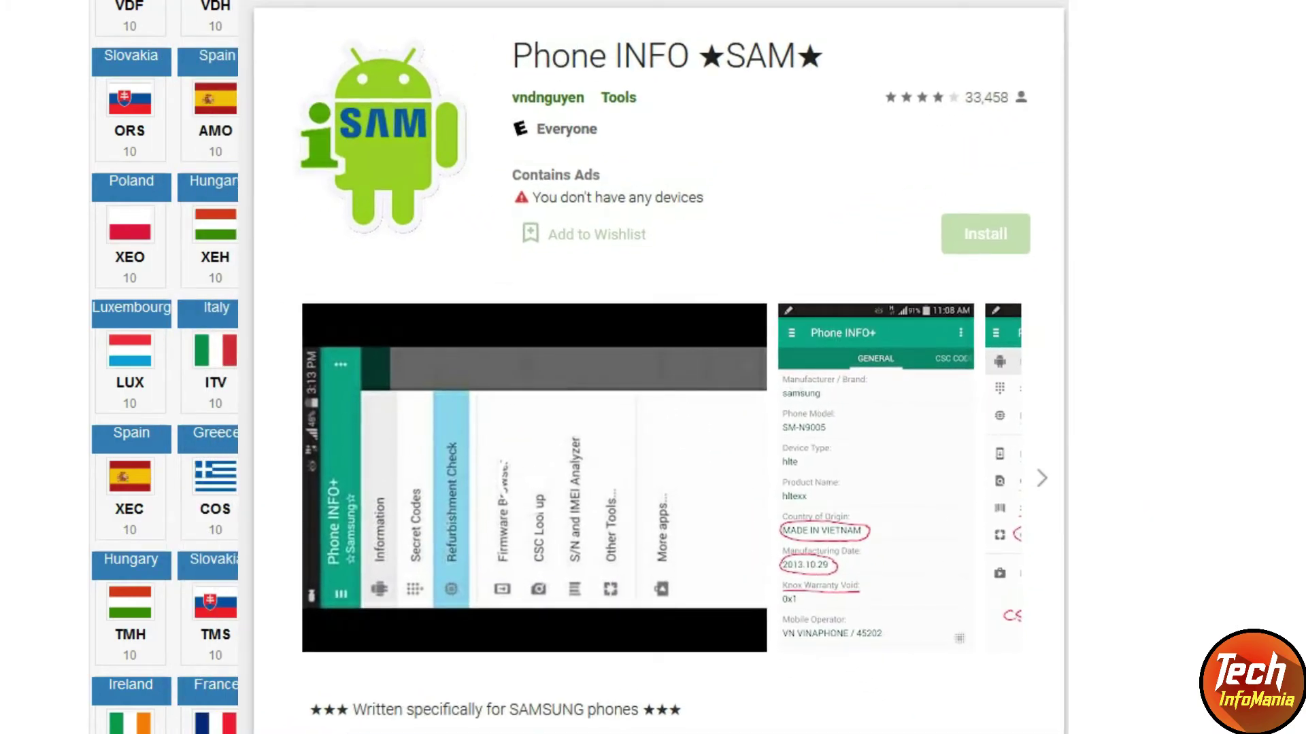
{"action": "scroll", "coordinate": [517, 367], "scroll_direction": "up", "scroll_amount": 2}
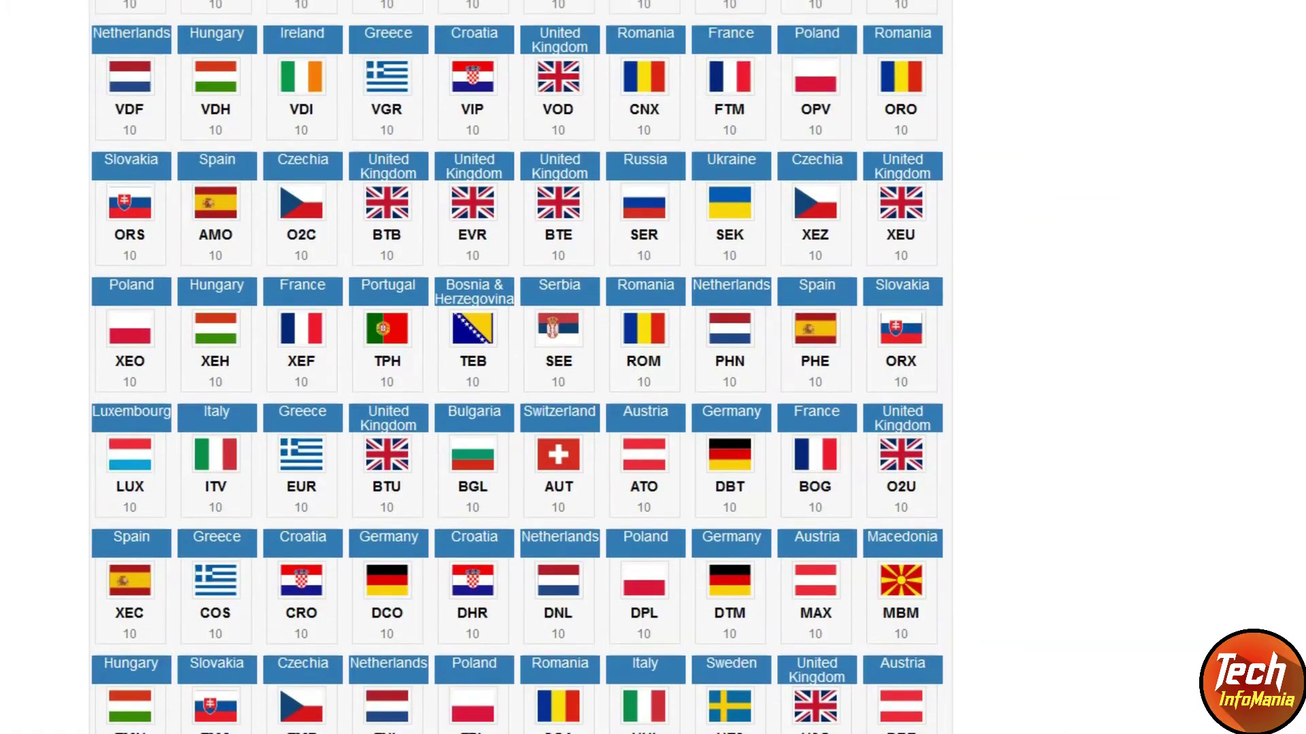
{"action": "scroll", "coordinate": [1129, 309], "scroll_direction": "up", "scroll_amount": 1}
{"action": "scroll", "coordinate": [1129, 309], "scroll_direction": "down", "scroll_amount": 3}
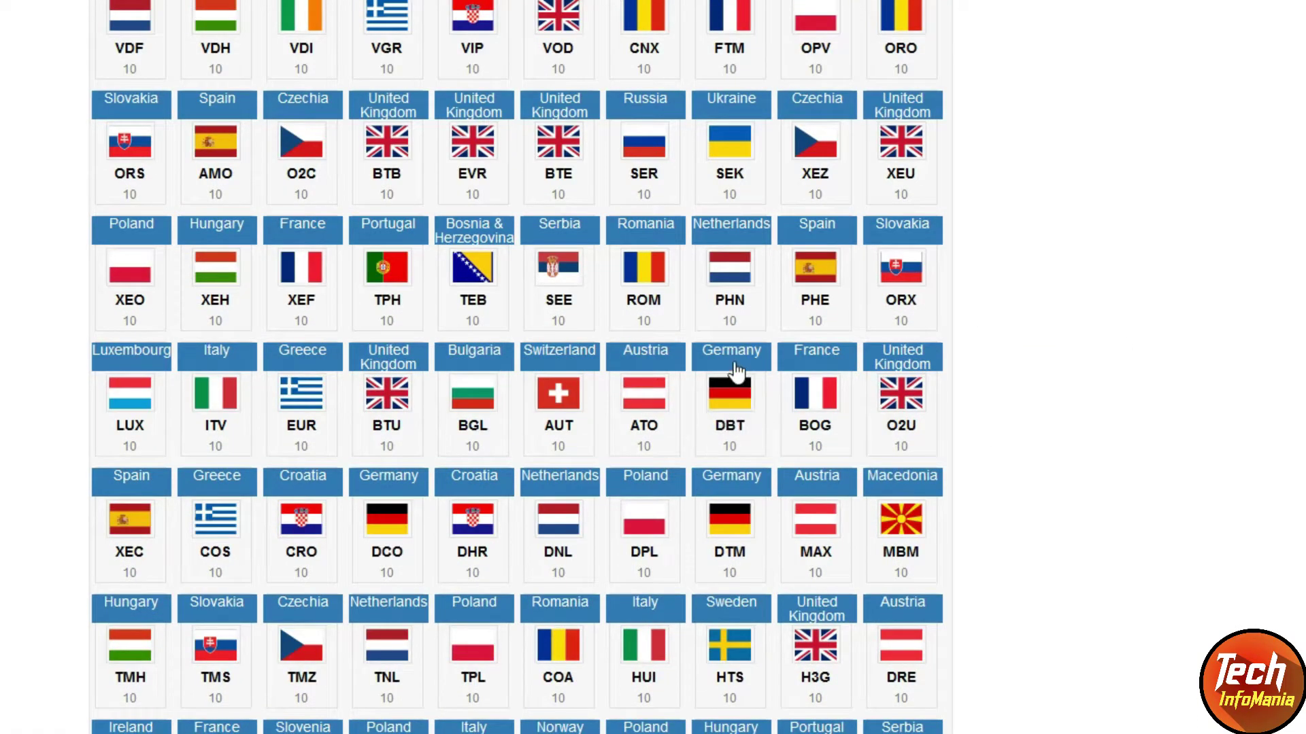
{"action": "left_click", "coordinate": [736, 428]}
{"action": "scroll", "coordinate": [741, 425], "scroll_direction": "down", "scroll_amount": 4}
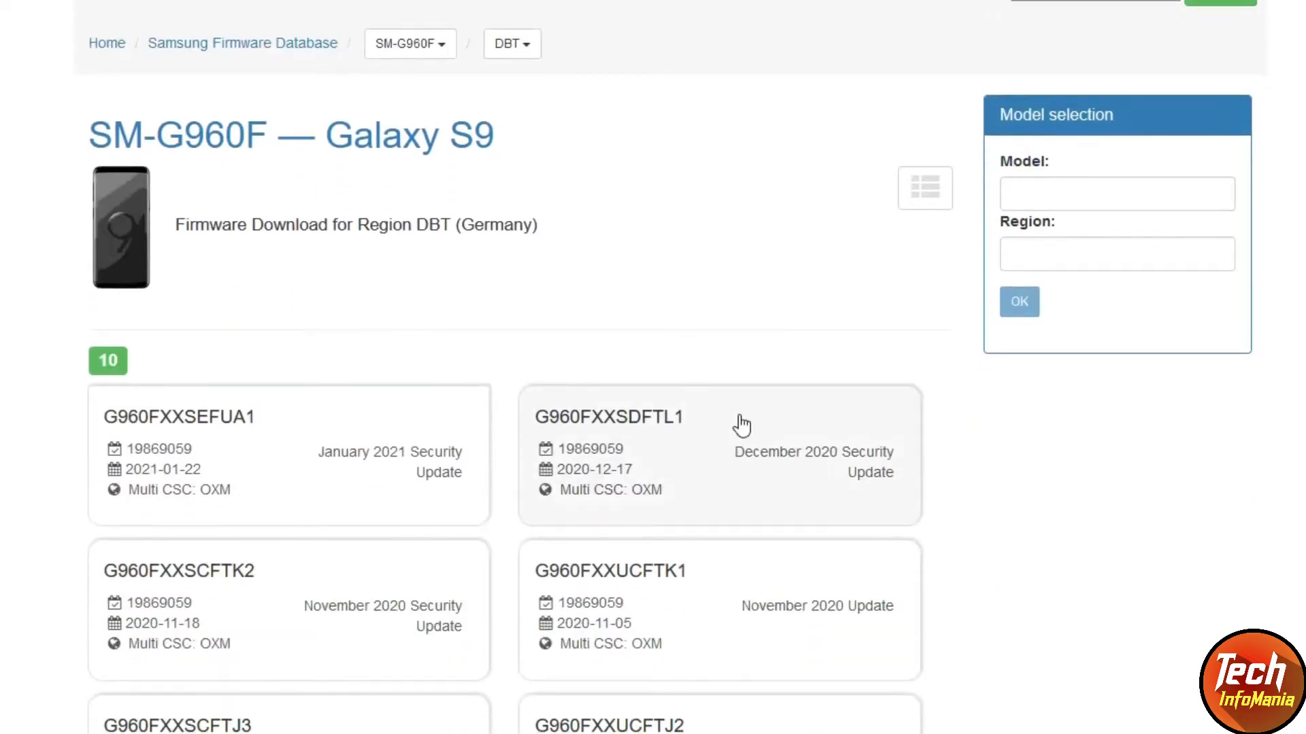
Open the G960FXXSEFUA1 January 2021 Security Update firmware card
{"action": "scroll", "coordinate": [741, 425], "scroll_direction": "down", "scroll_amount": 2}
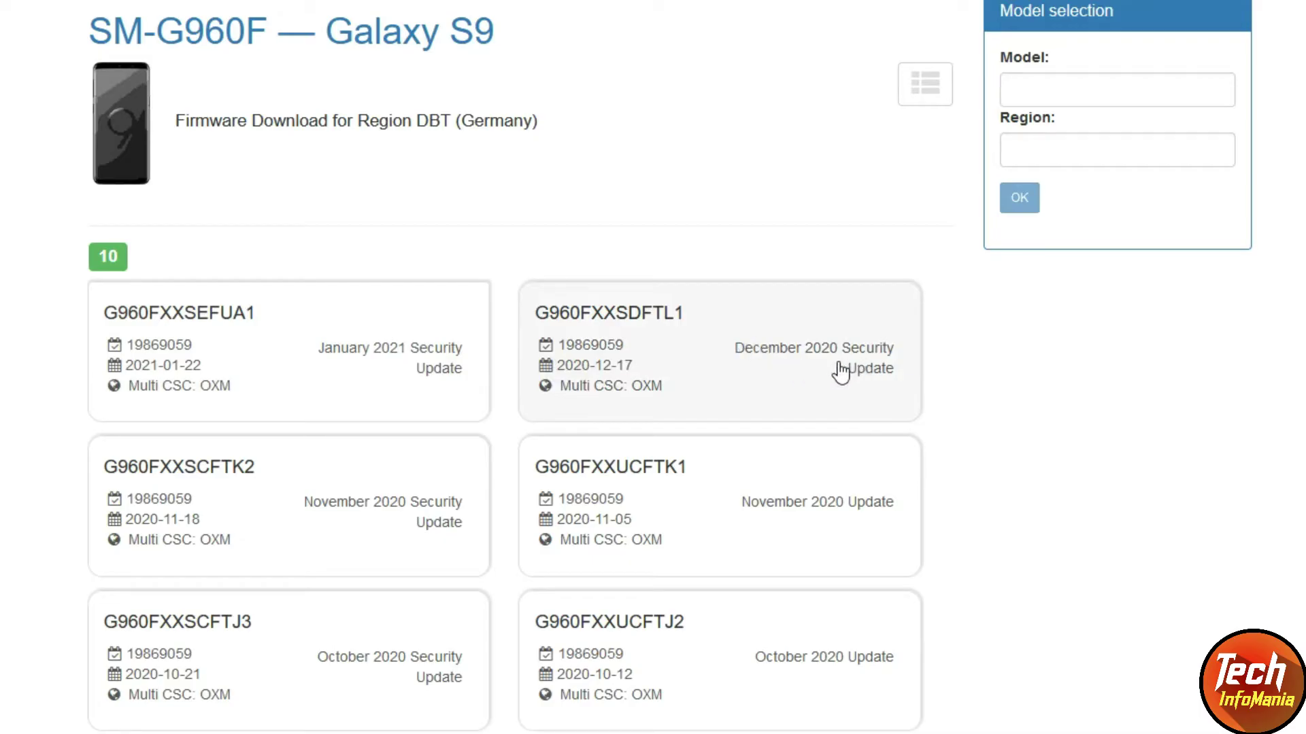
{"action": "left_click", "coordinate": [303, 368]}
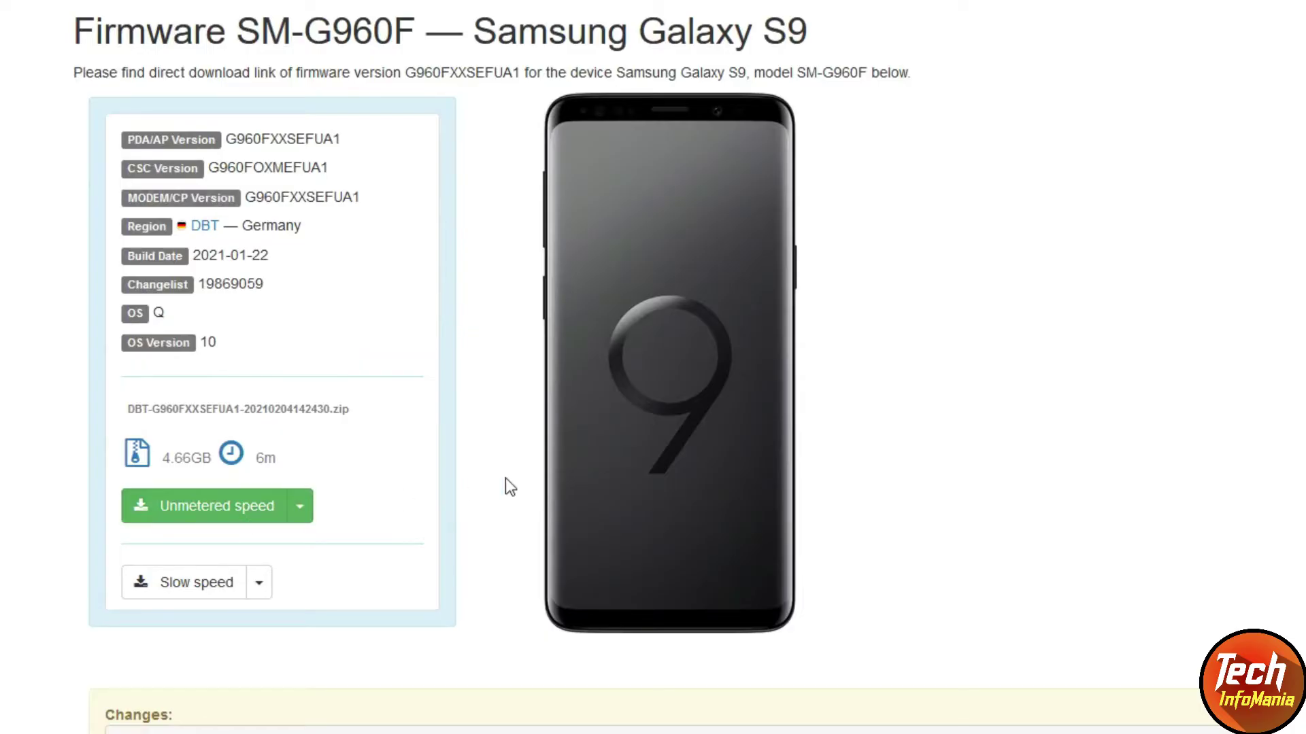
Download the G960FXXSEFUA1 firmware zip at slow speed and bring up the Odin3_v3.14.4.rar actions
{"action": "left_click", "coordinate": [204, 598]}
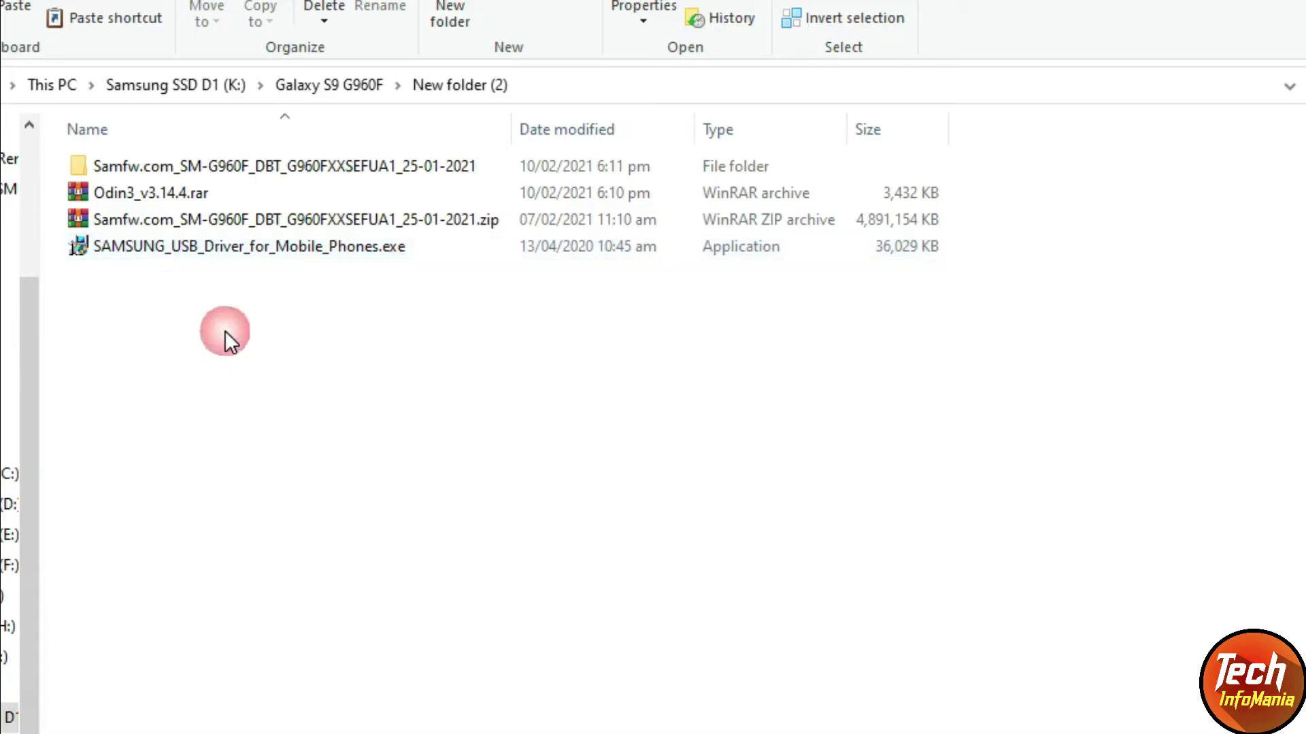
{"action": "right_click", "coordinate": [157, 195]}
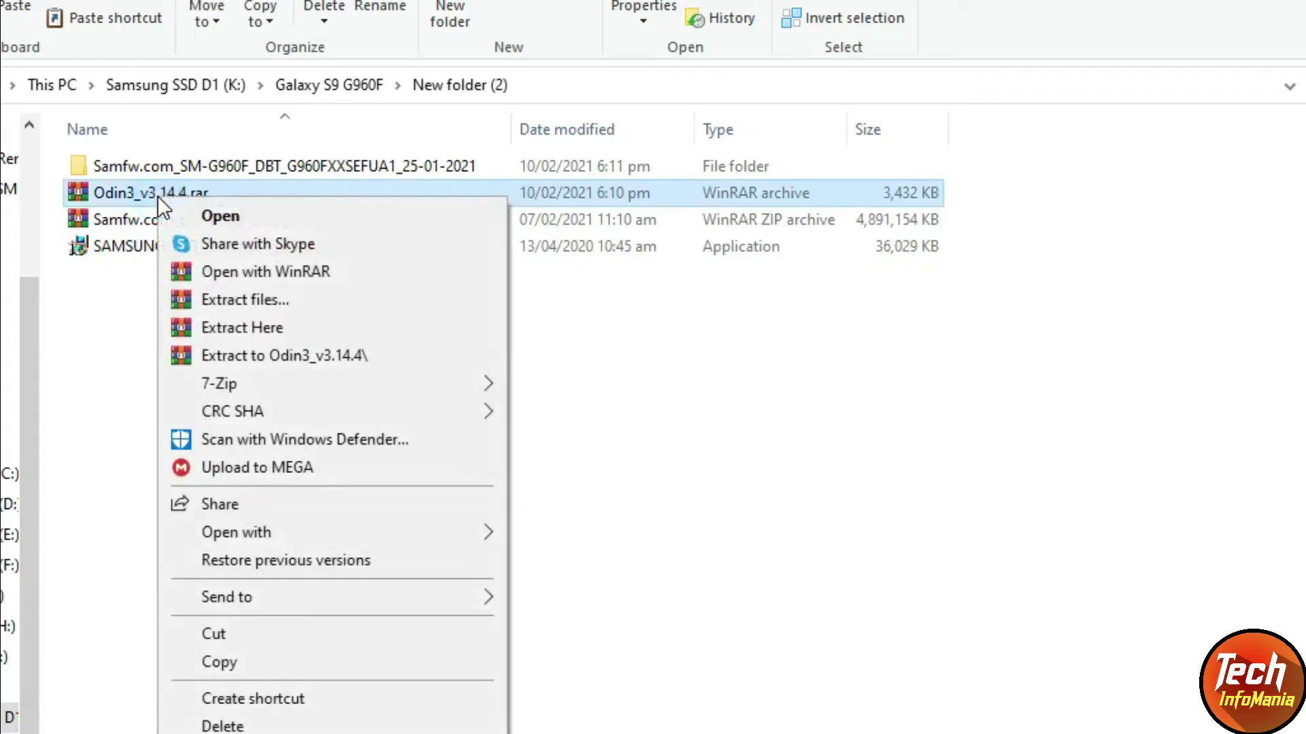
Extract Odin3_v3.14.4.rar to its own folder and check the firmware file names
{"action": "left_click", "coordinate": [215, 355]}
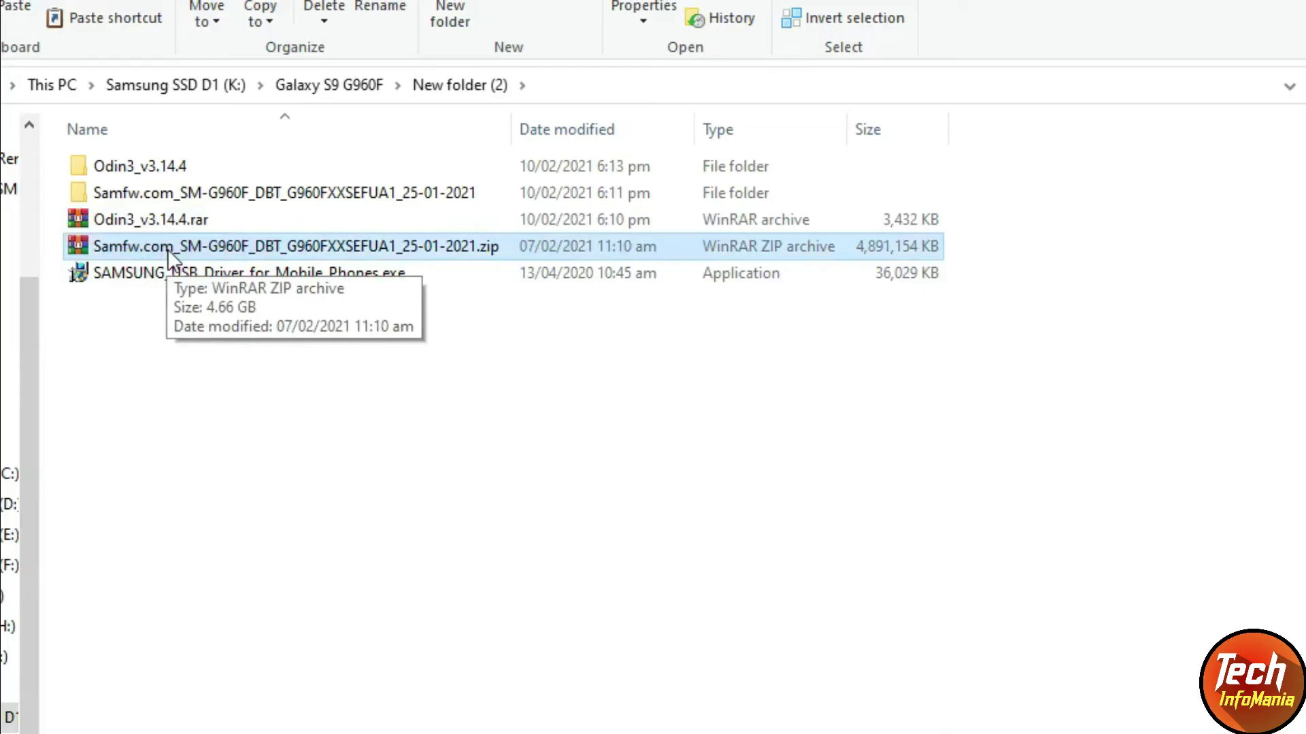
{"action": "double_click", "coordinate": [195, 198]}
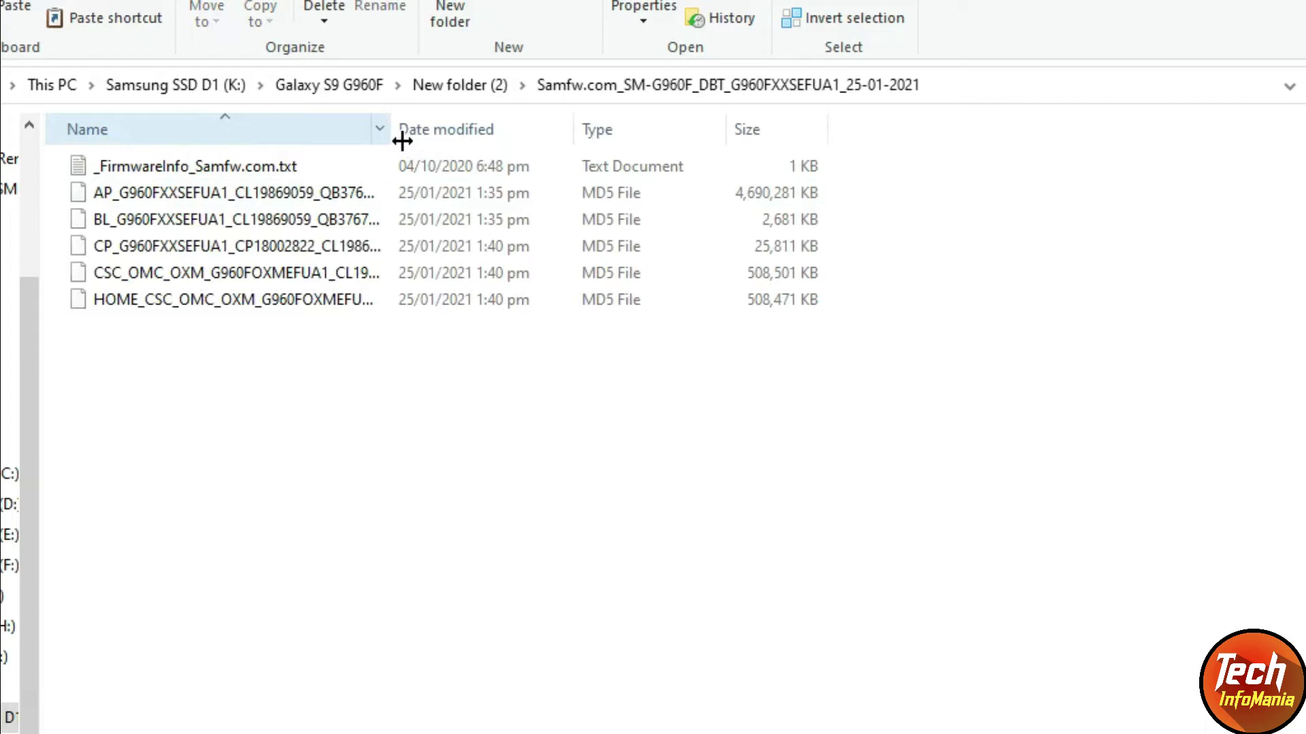
{"action": "left_click_drag", "start_coordinate": [393, 131], "coordinate": [445, 134]}
{"action": "key", "text": "alt+Left"}
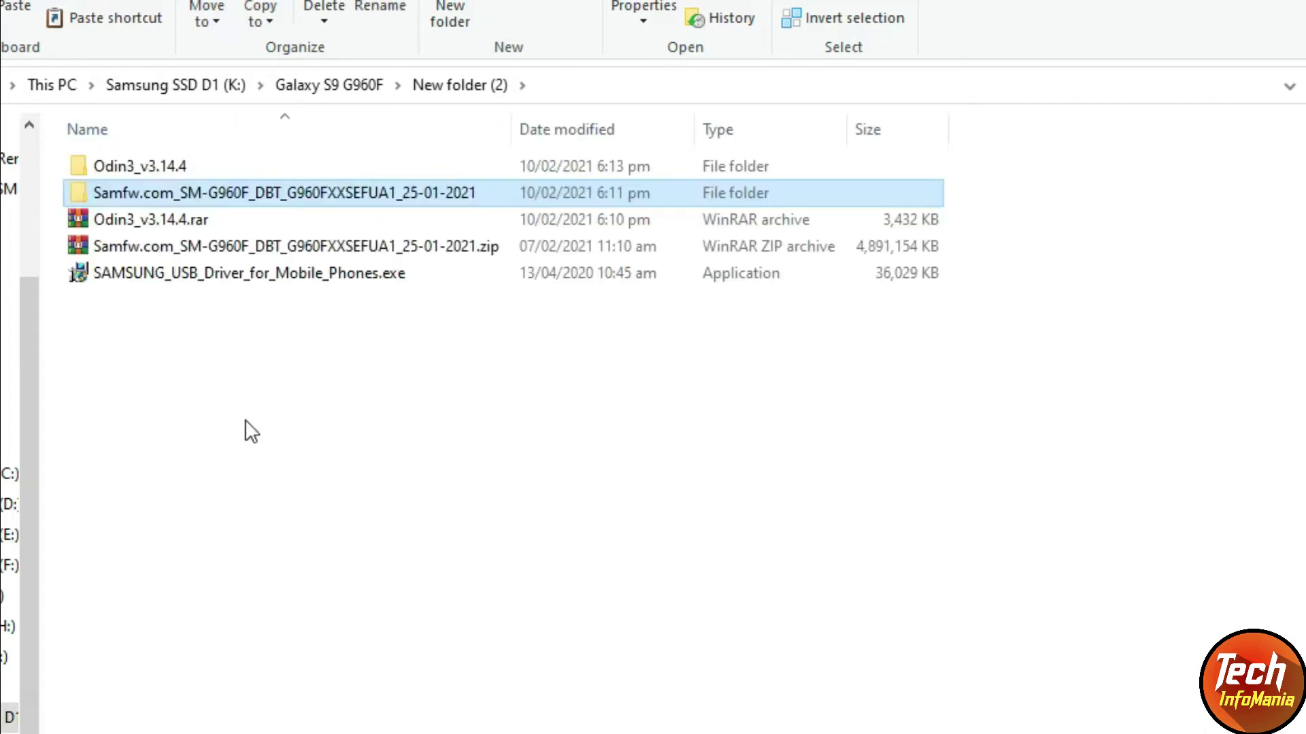
{"action": "left_click", "coordinate": [245, 432]}
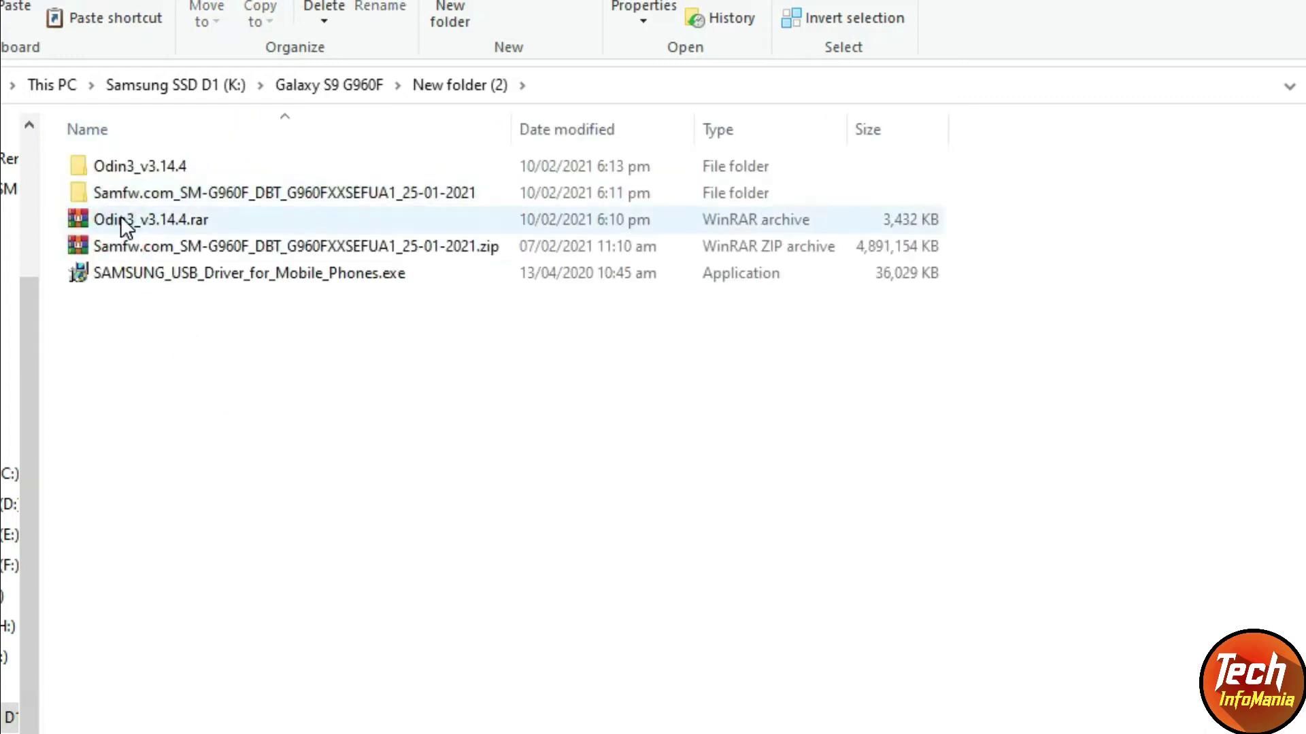
Launch Odin3_v3.14.4.exe from the nested Odin3_v3.14.4 folder
{"action": "double_click", "coordinate": [119, 170]}
{"action": "double_click", "coordinate": [120, 170]}
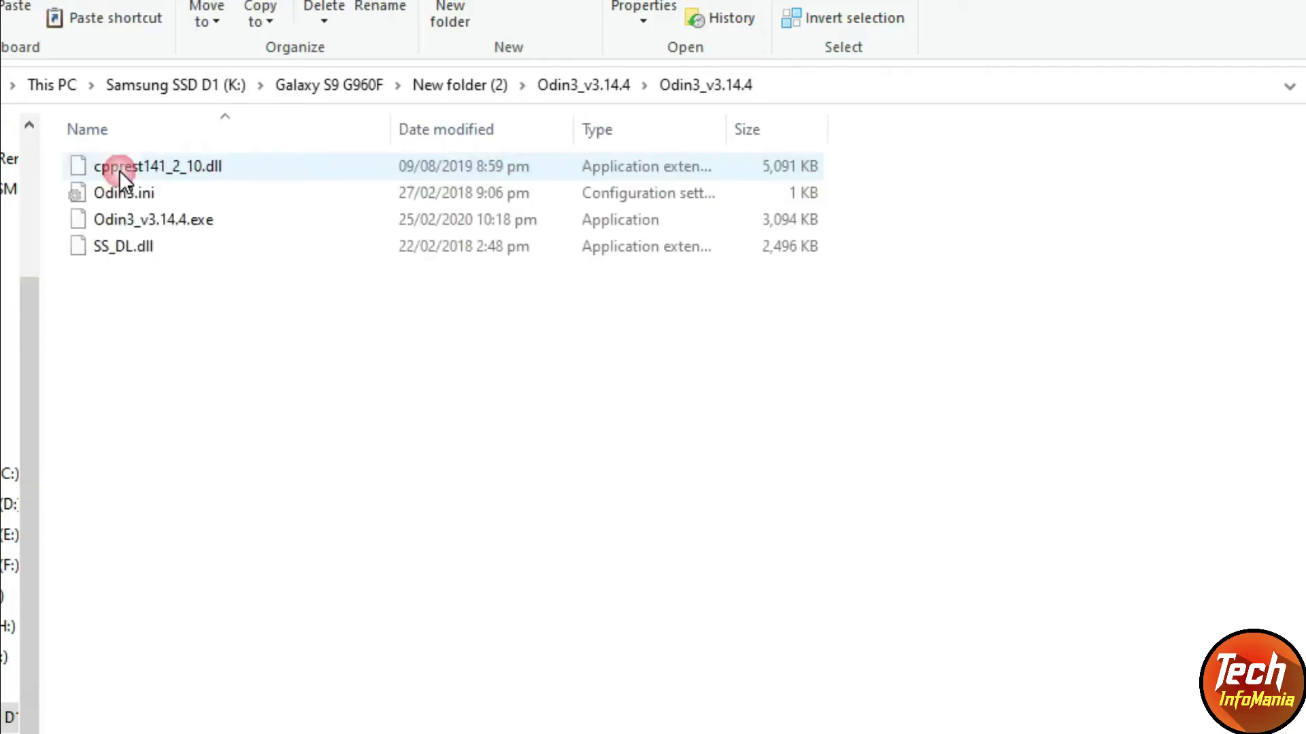
{"action": "double_click", "coordinate": [110, 225]}
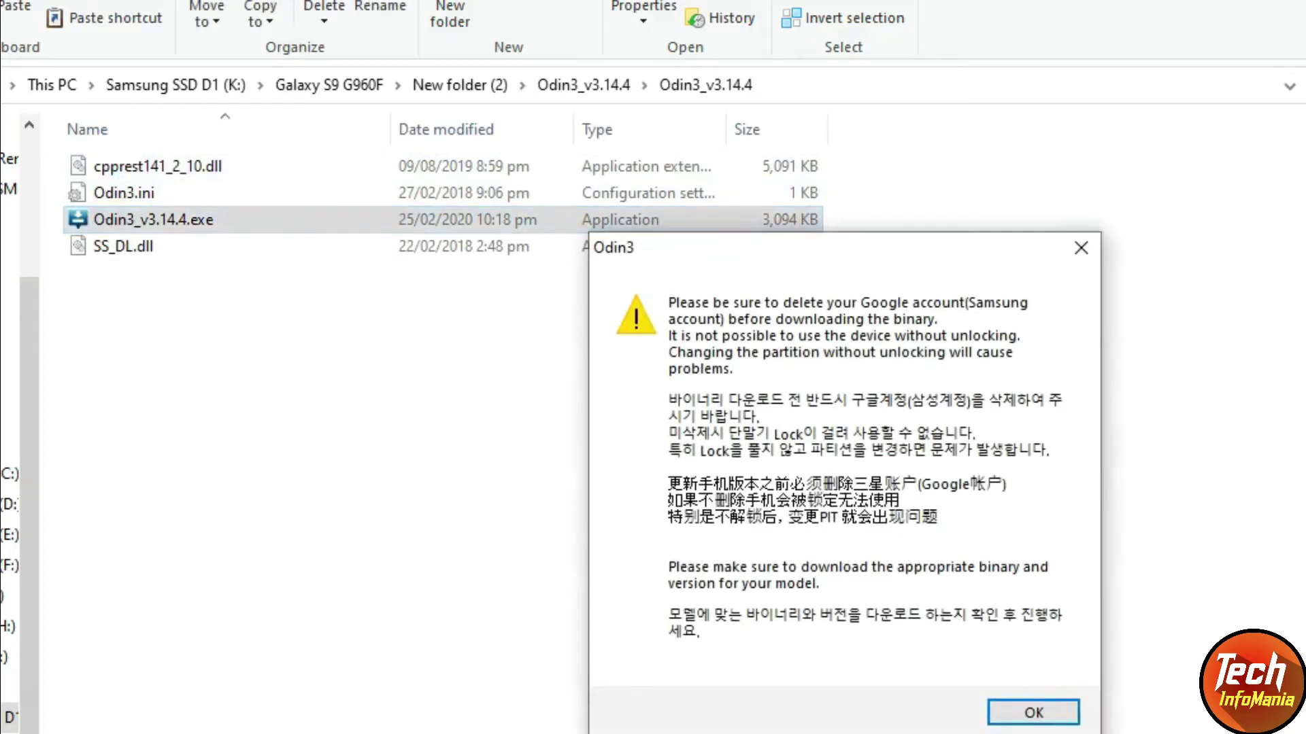
Dismiss the account warning and load the BL_G960FXXSEFUA1 tar.md5 file into the BL slot
{"action": "left_click", "coordinate": [1065, 712]}
{"action": "left_click_drag", "start_coordinate": [767, 102], "coordinate": [487, 30]}
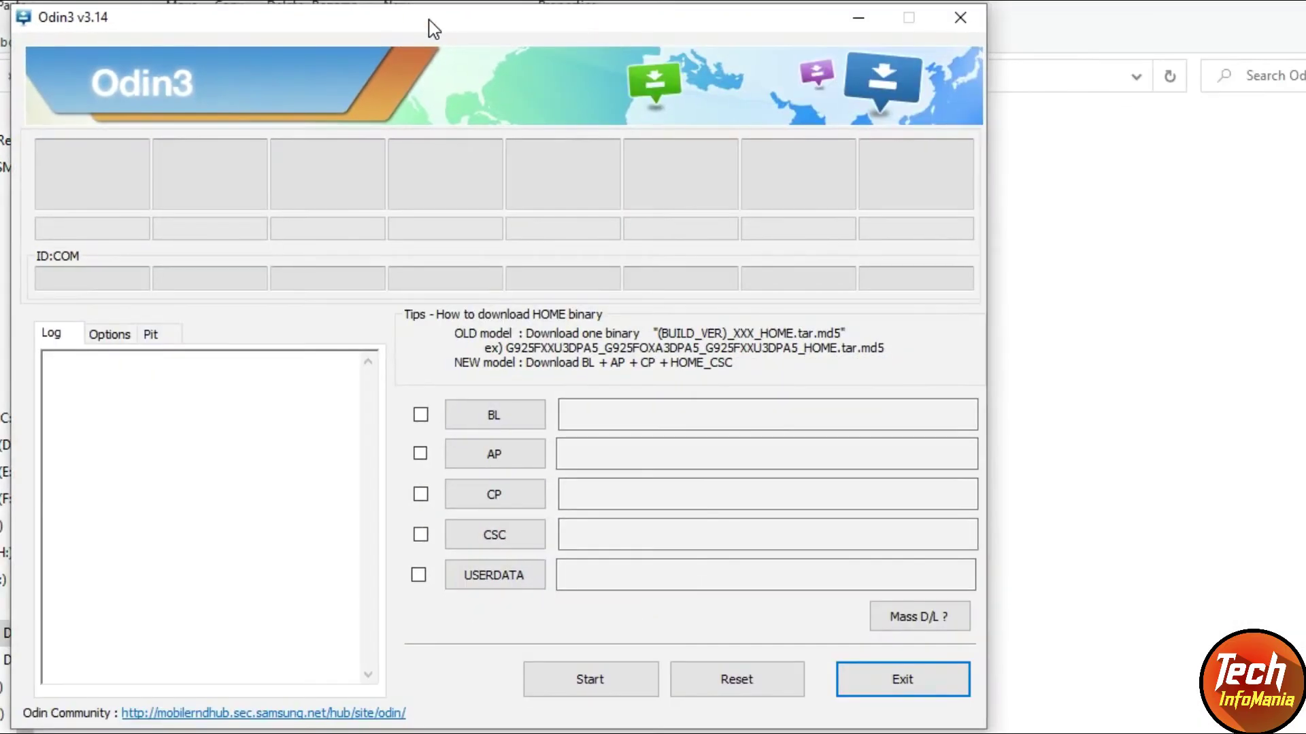
{"action": "left_click", "coordinate": [513, 421]}
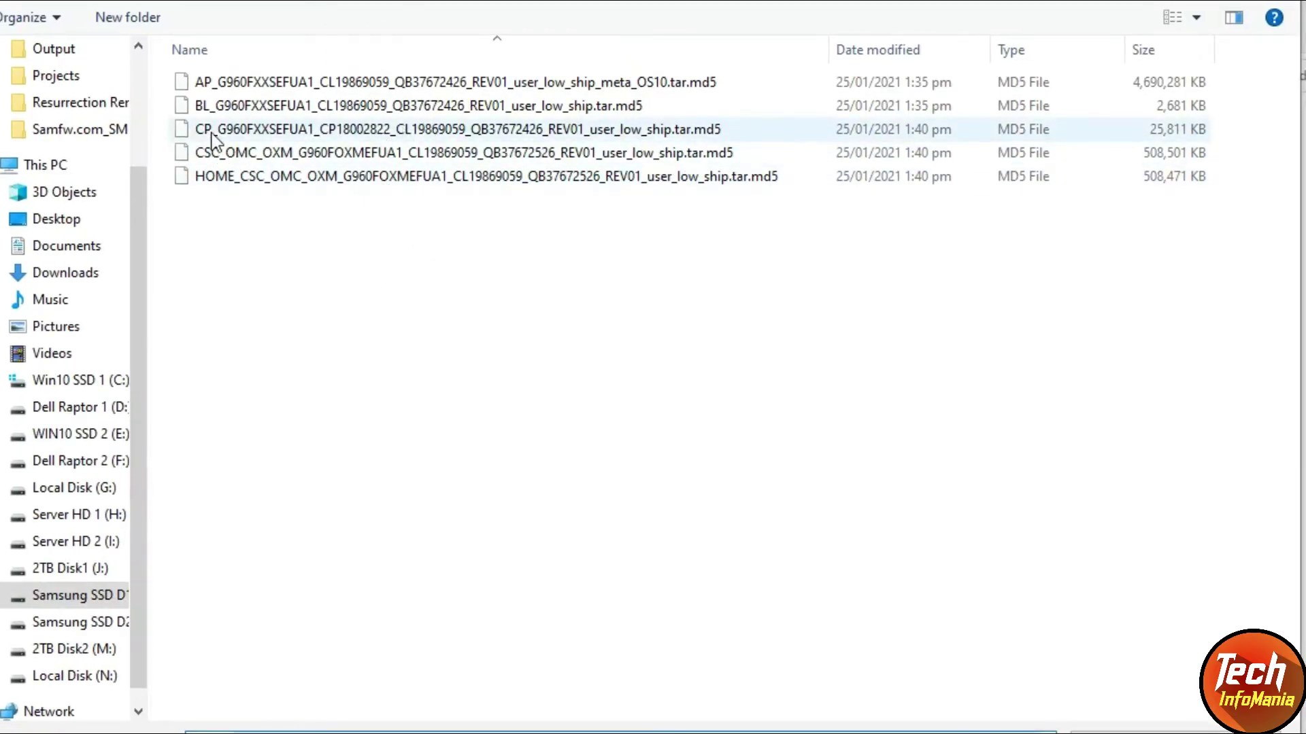
{"action": "mouse_move", "coordinate": [211, 117]}
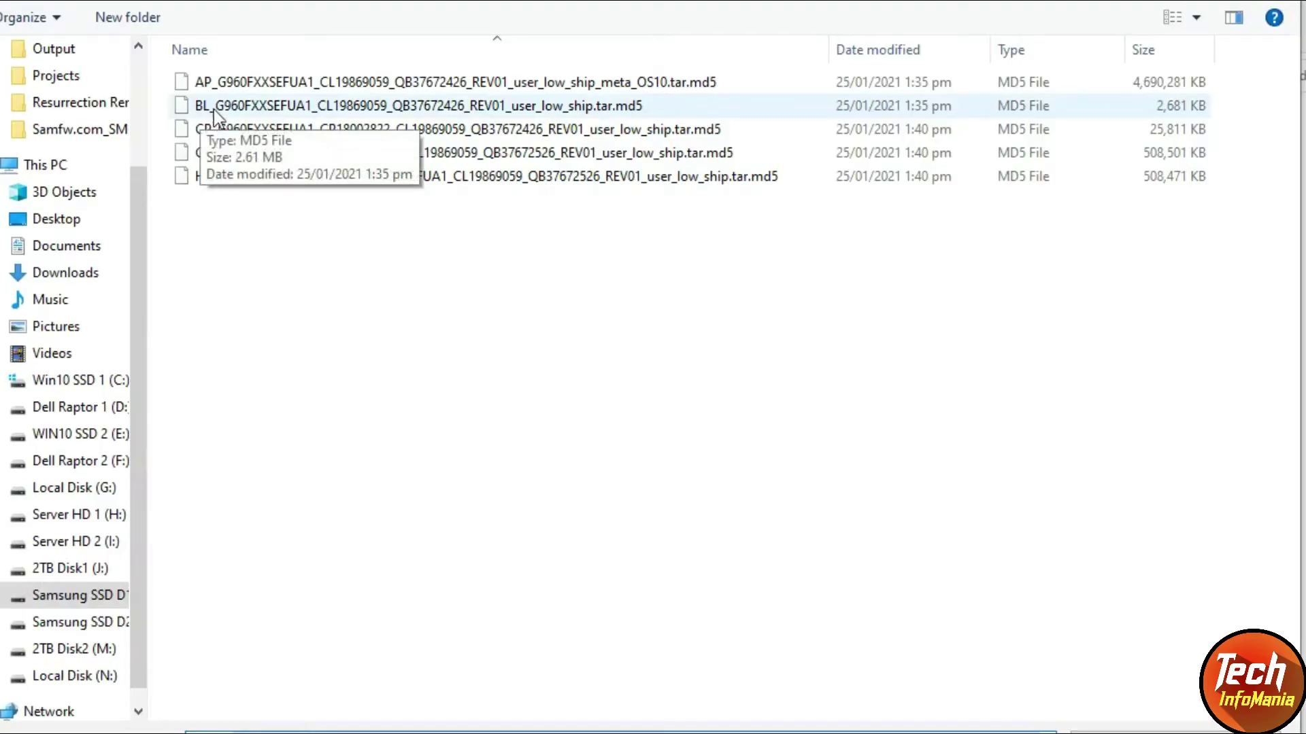
{"action": "left_click", "coordinate": [211, 117]}
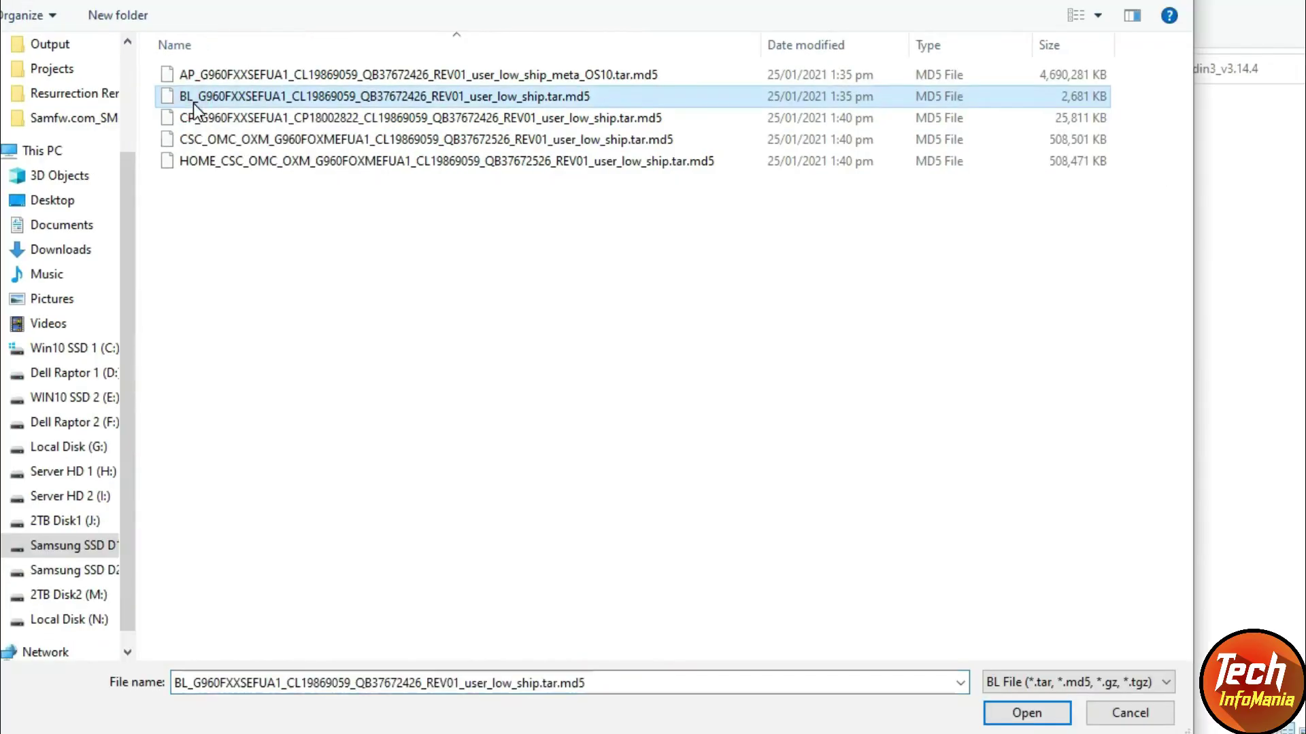
{"action": "left_click", "coordinate": [1044, 718]}
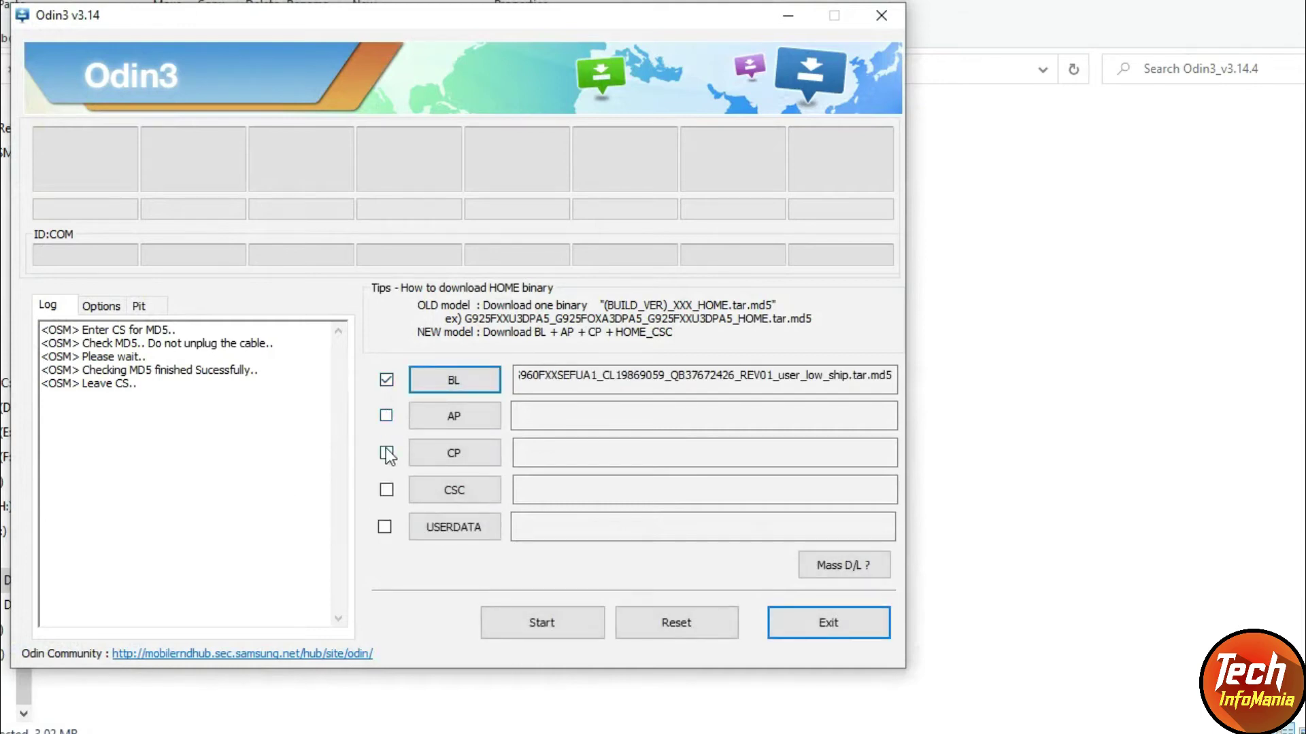
Load the AP_…meta_OS10.tar.md5 firmware file into the AP slot
{"action": "left_click", "coordinate": [452, 421]}
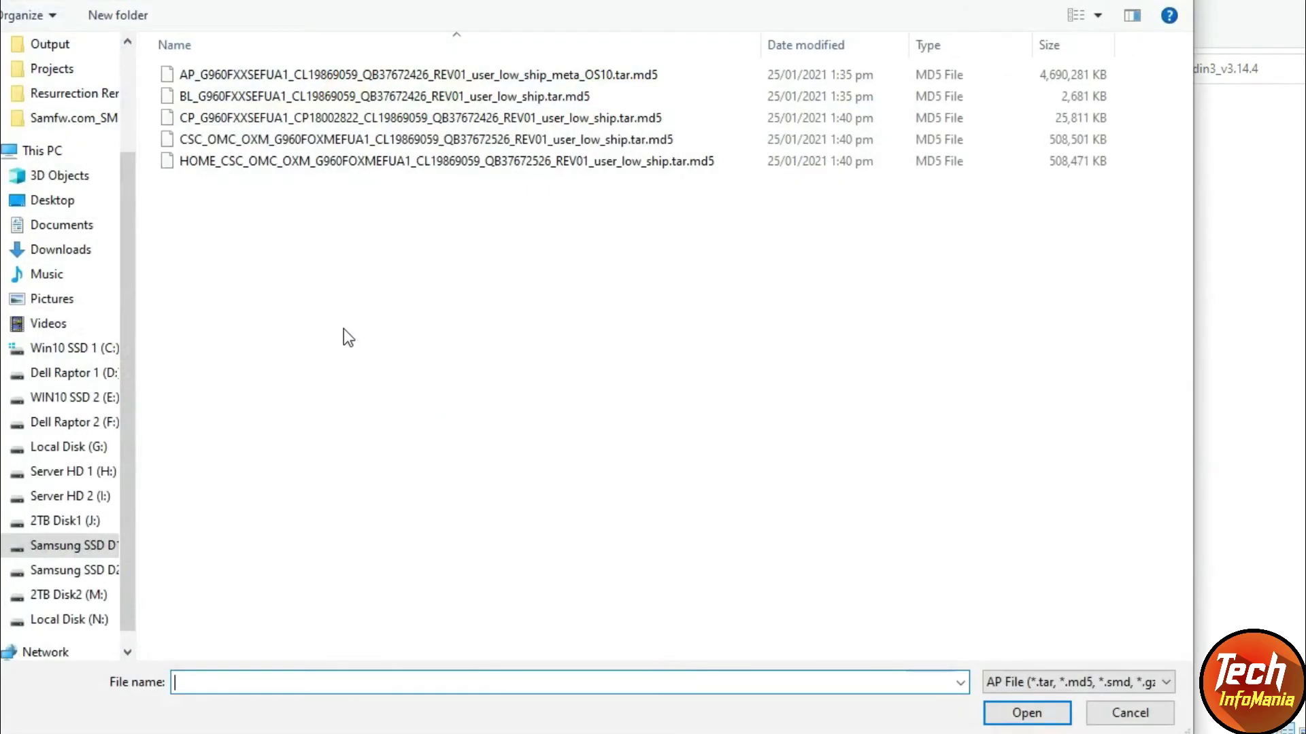
{"action": "left_click", "coordinate": [186, 82]}
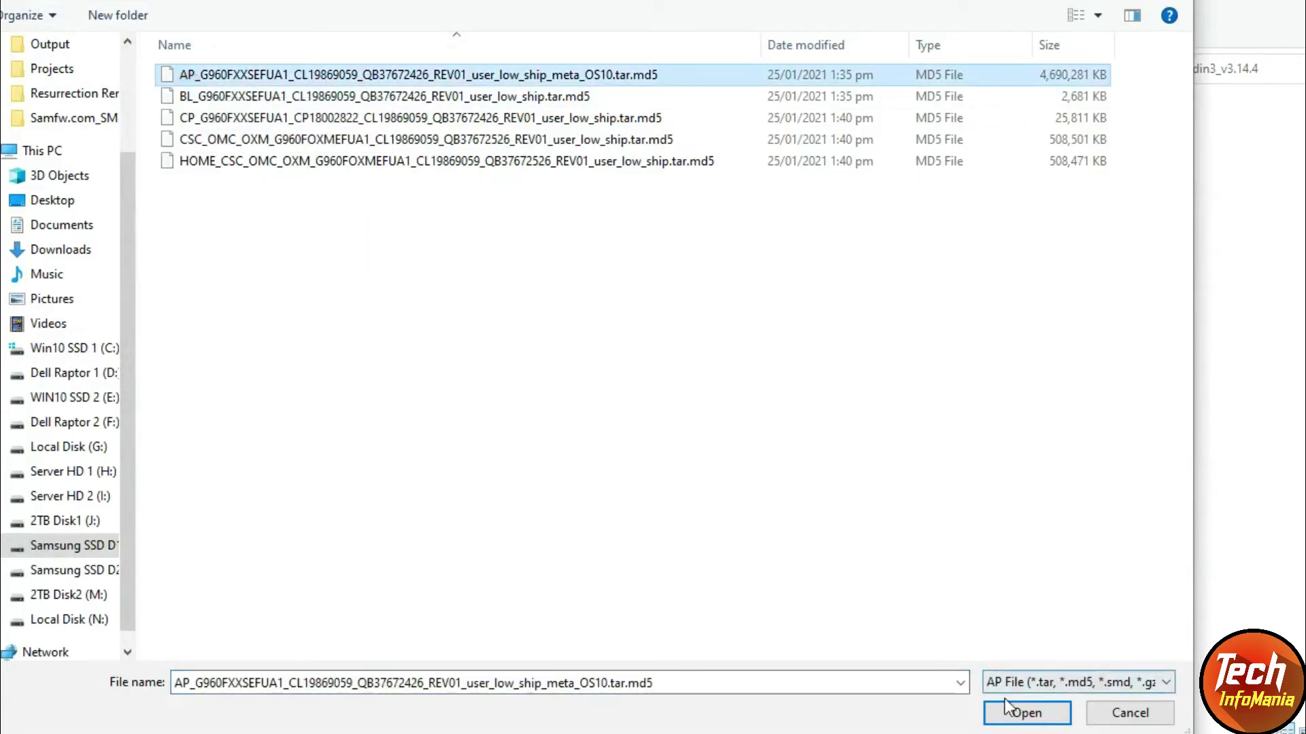
{"action": "left_click", "coordinate": [1026, 712]}
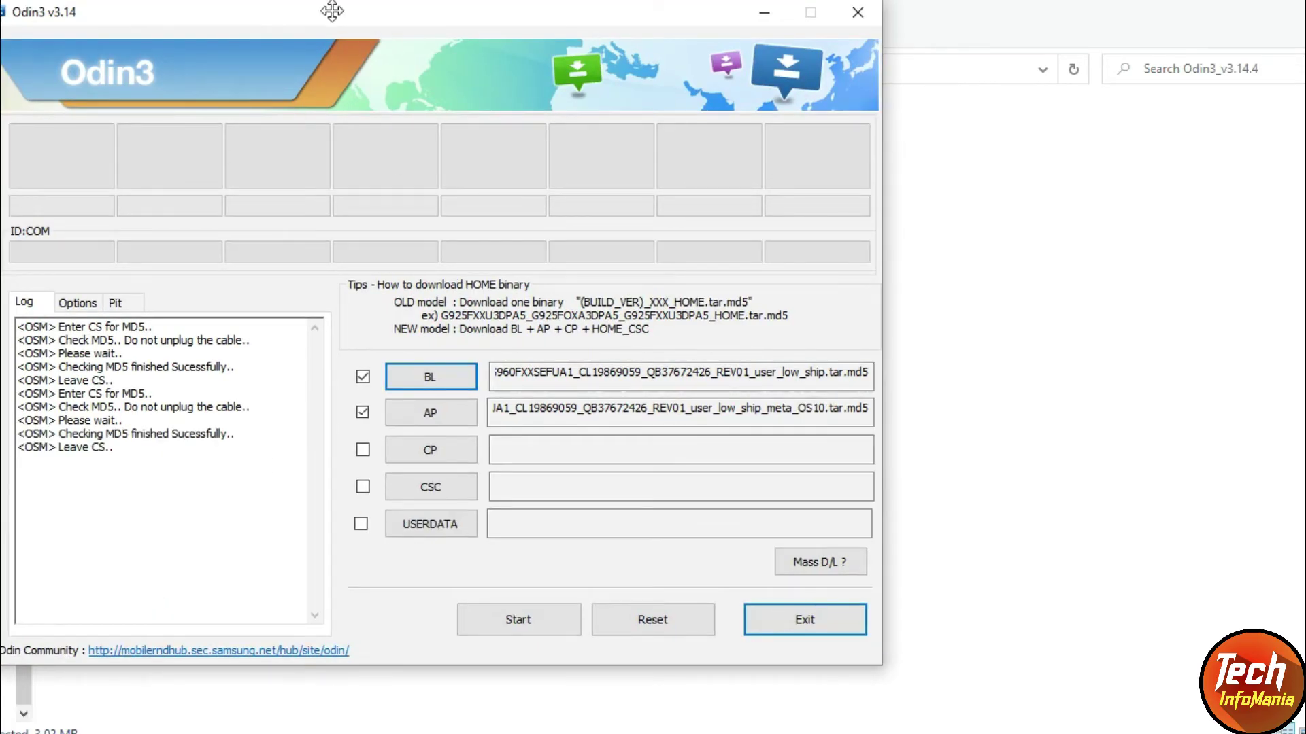
{"action": "left_click_drag", "start_coordinate": [329, 11], "coordinate": [337, 11]}
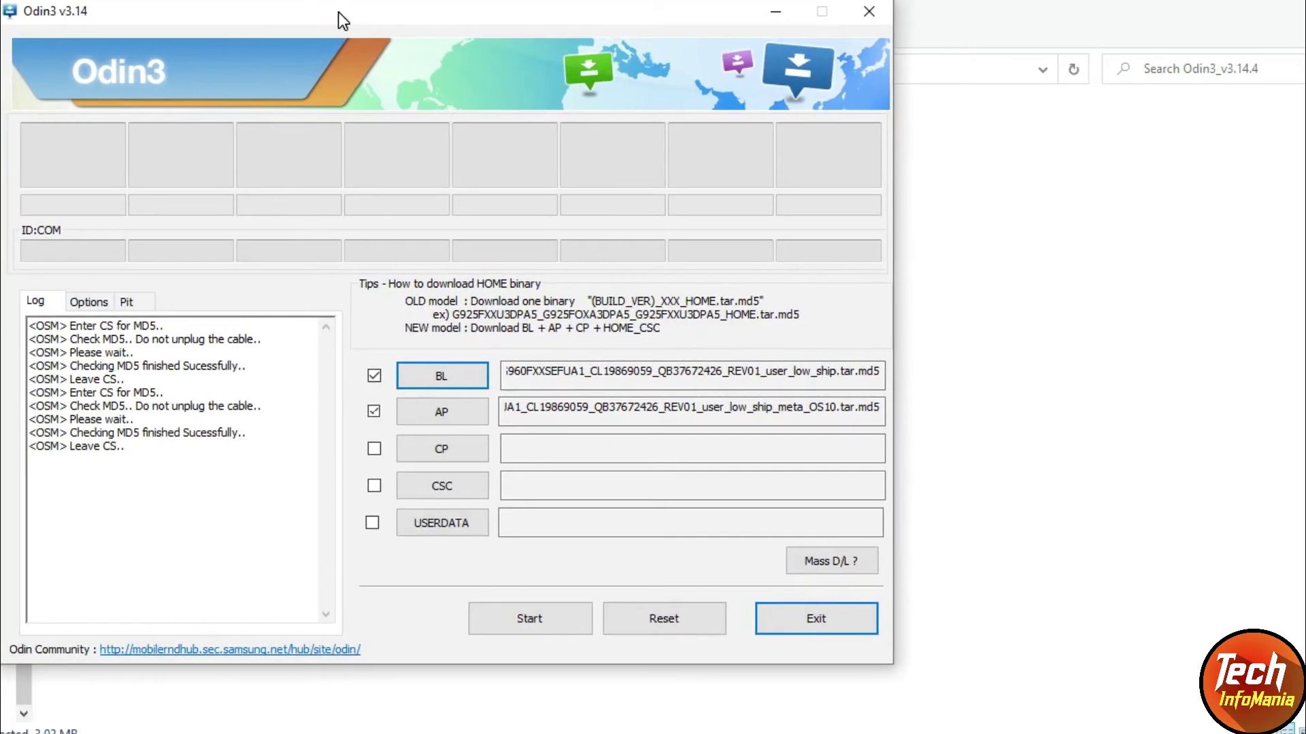
Load the CP_….tar.md5 firmware file into the CP slot
{"action": "left_click", "coordinate": [442, 450]}
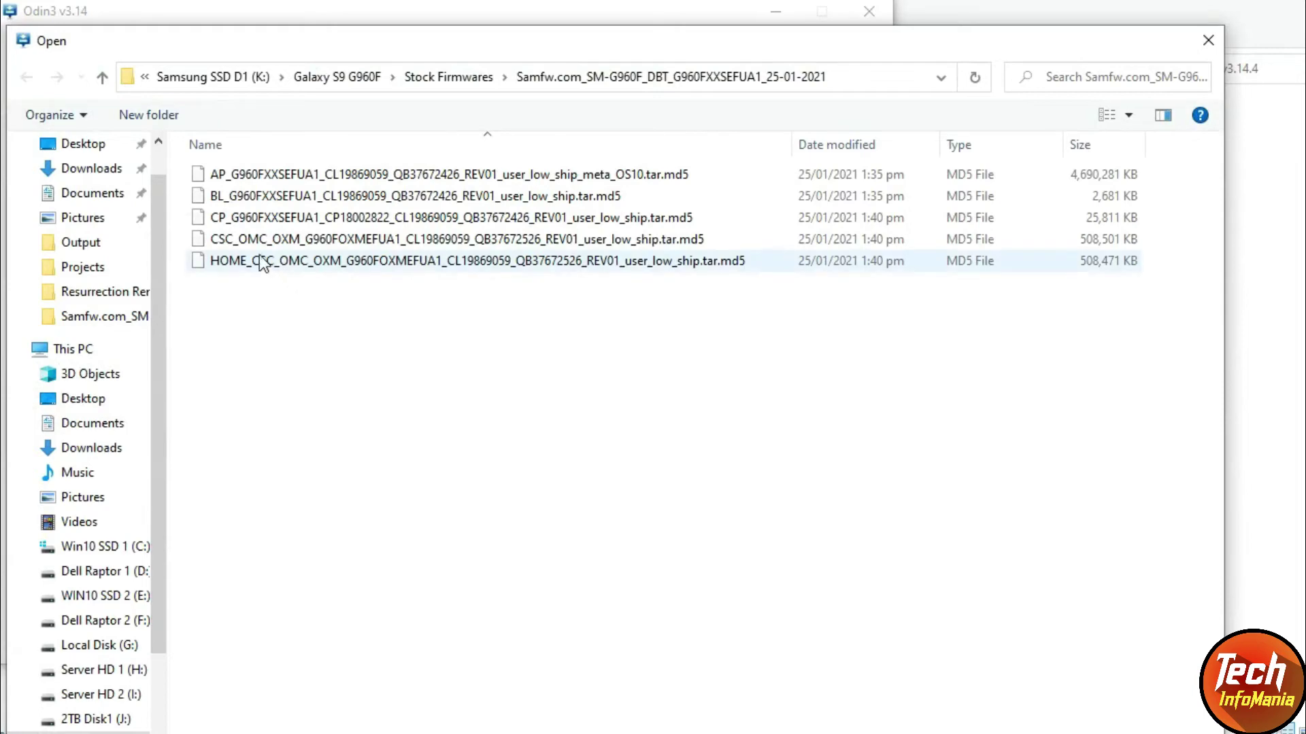
{"action": "left_click", "coordinate": [227, 221]}
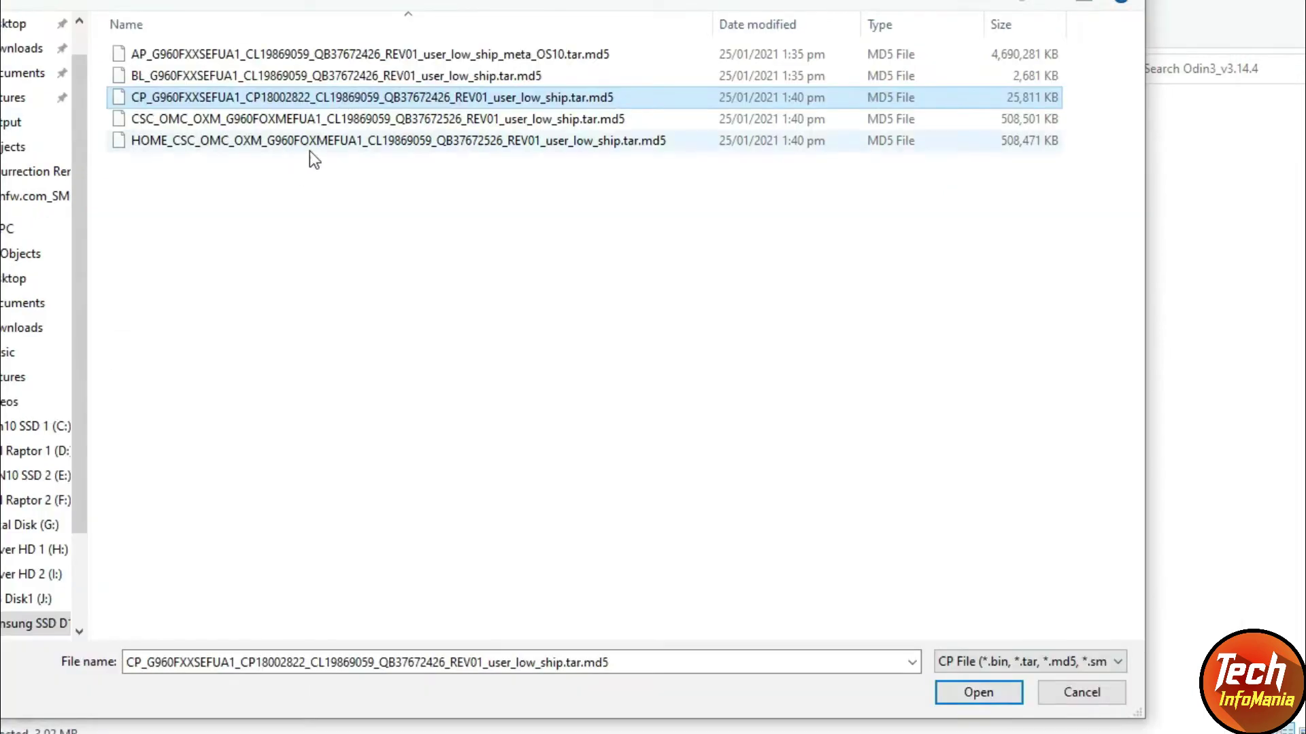
{"action": "left_click", "coordinate": [950, 688]}
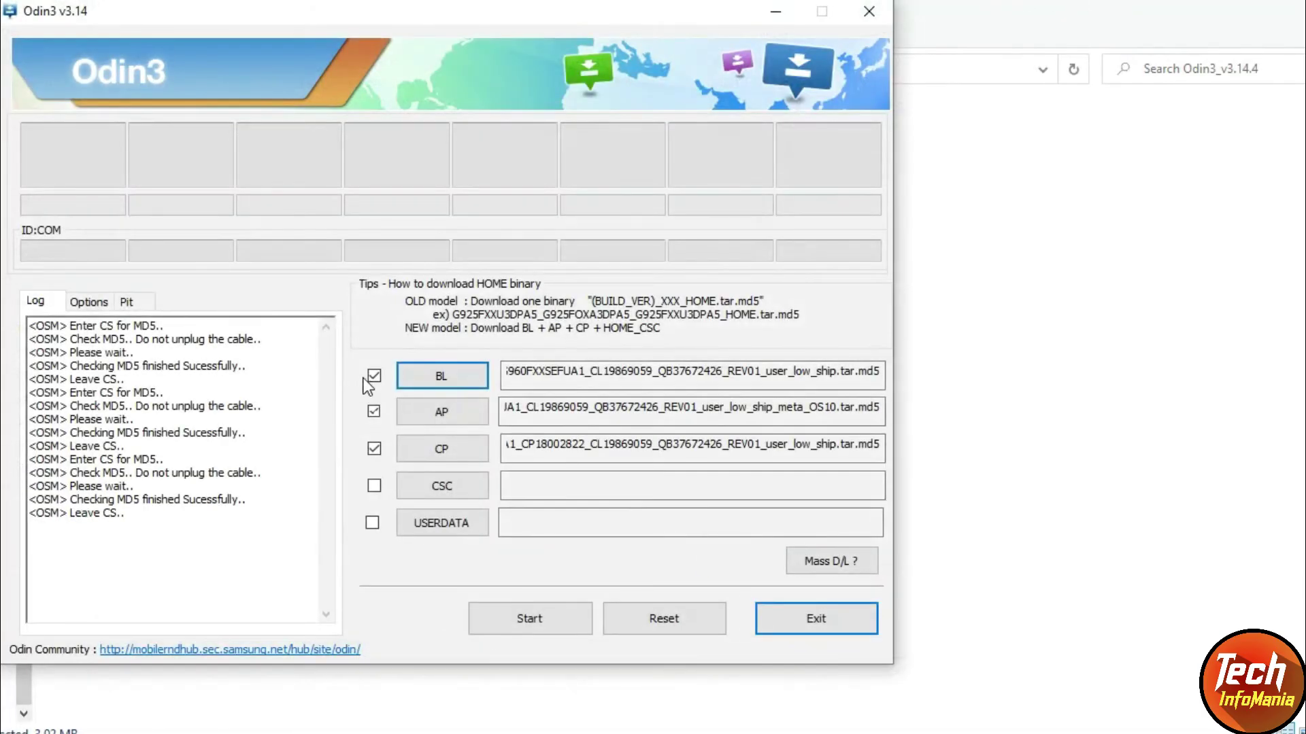
{"action": "left_click", "coordinate": [432, 488]}
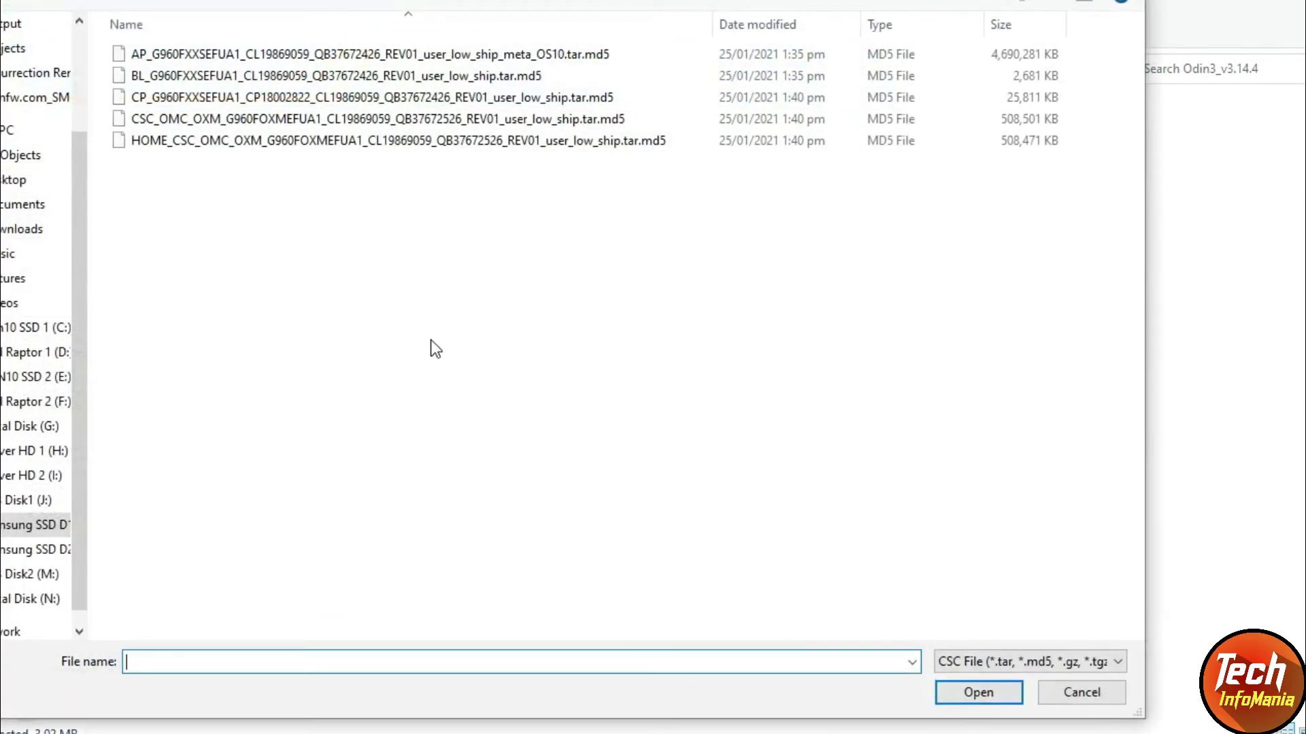
Load the CSC_OMC_OXM file (not HOME_CSC) and flash all four files until Odin3 shows PASS
{"action": "left_click", "coordinate": [165, 125]}
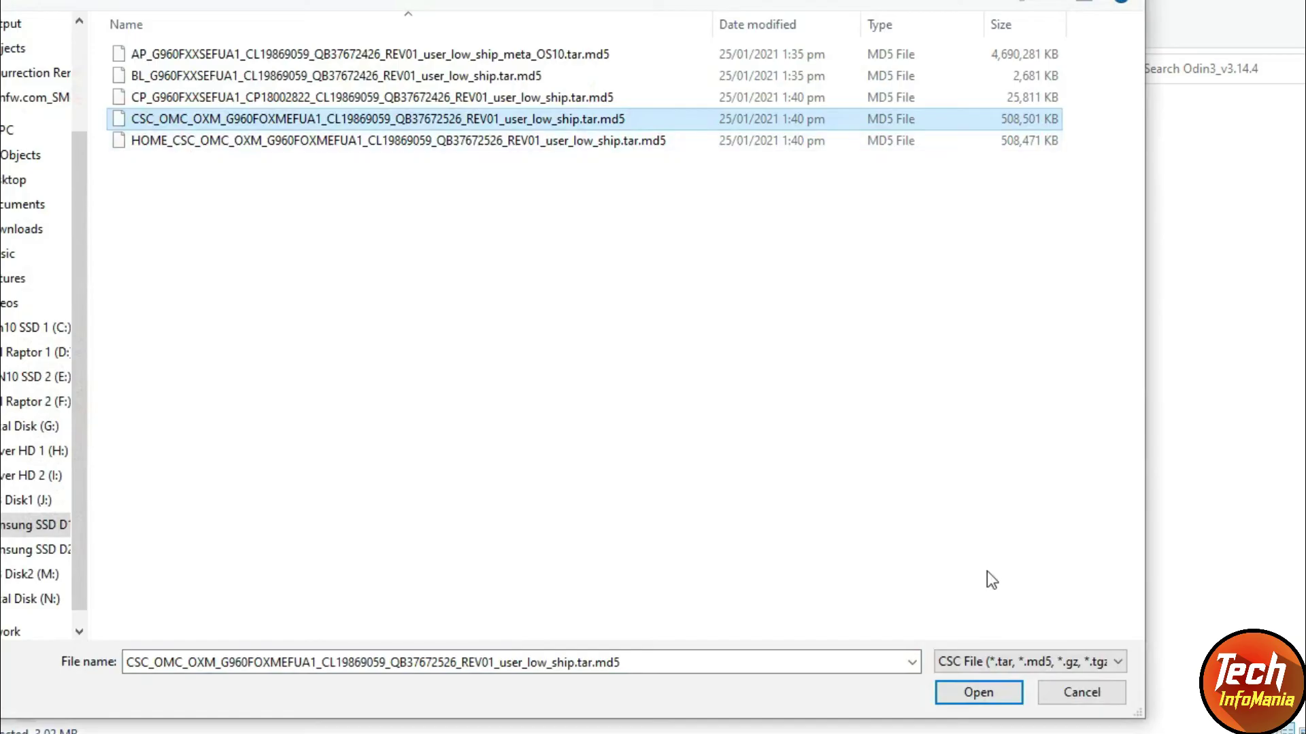
{"action": "left_click", "coordinate": [972, 699]}
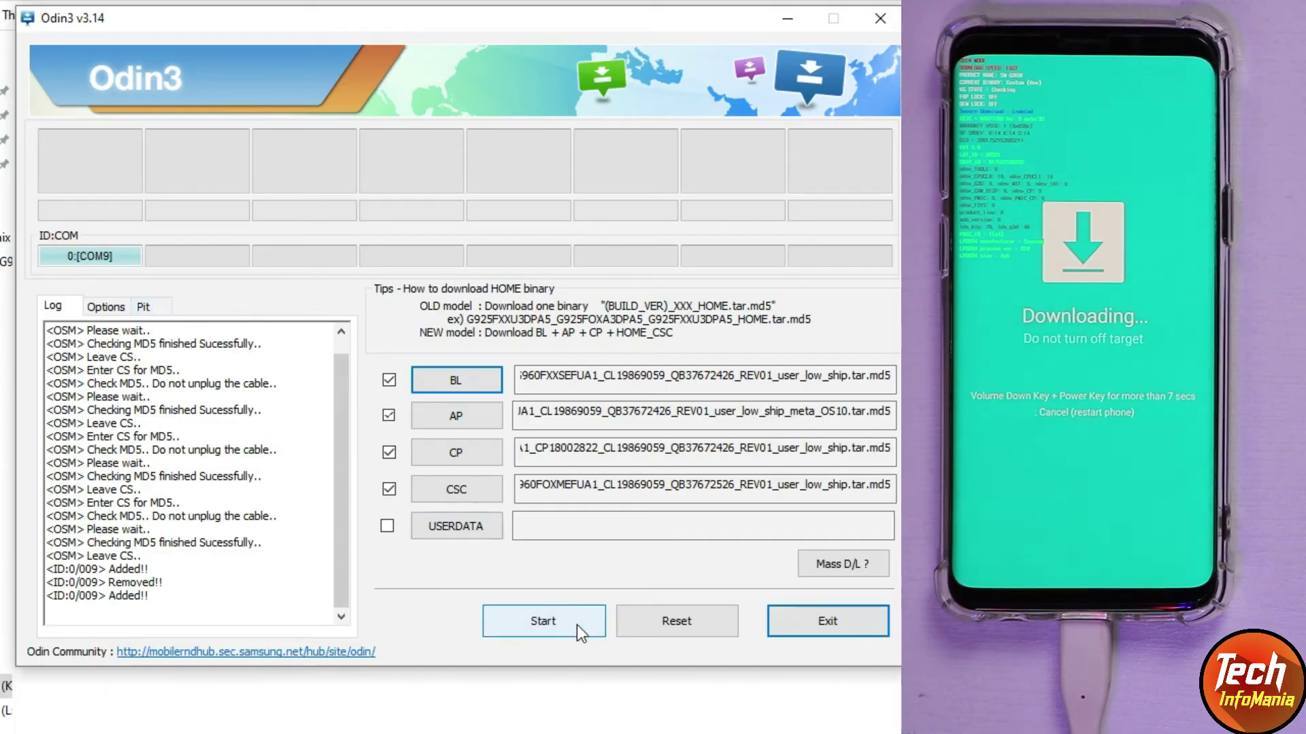
{"action": "left_click", "coordinate": [537, 626]}
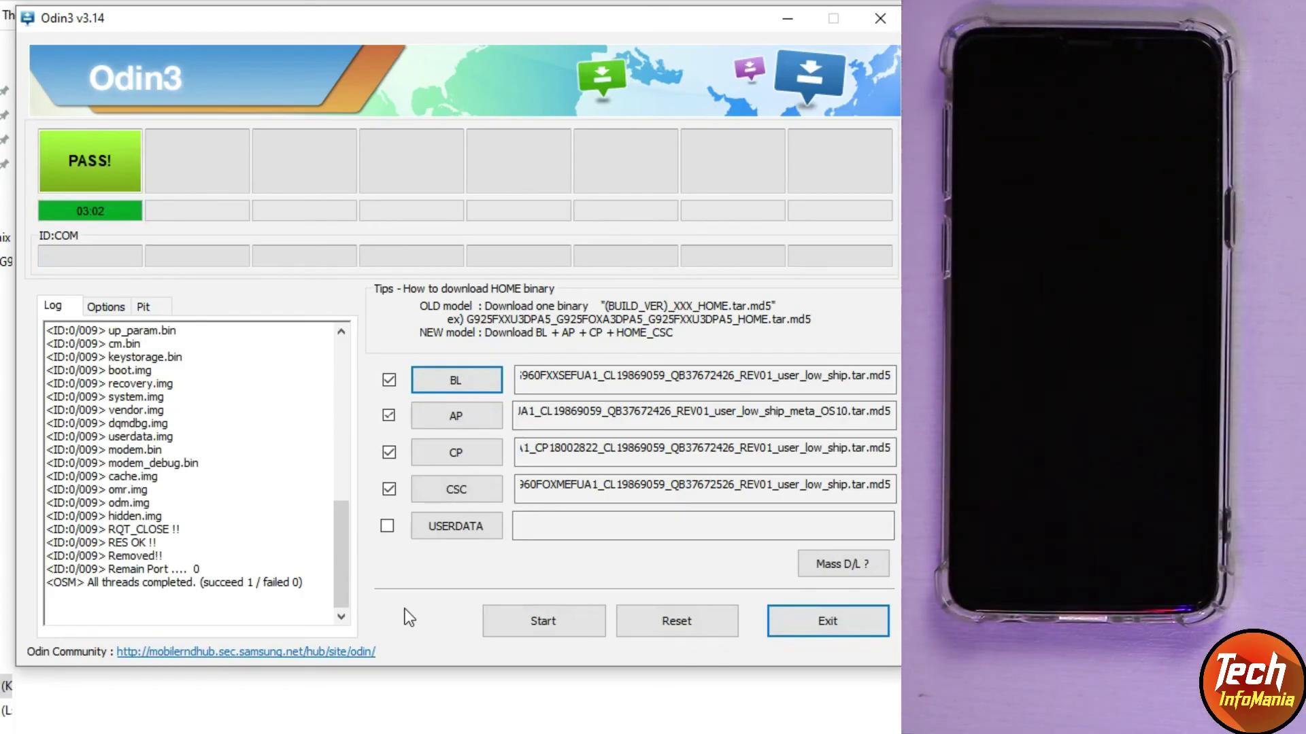
Reset the finished PASS session and exit Odin3
{"action": "left_click", "coordinate": [676, 621]}
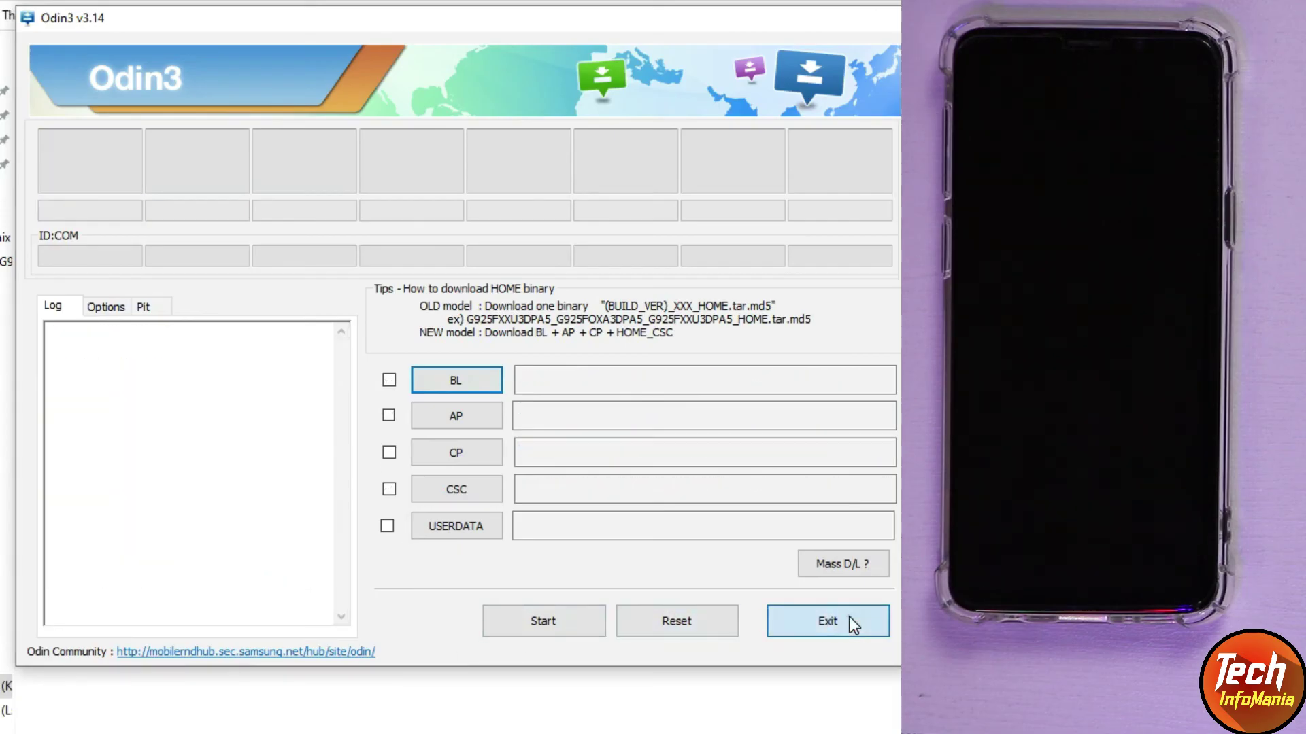
{"action": "left_click", "coordinate": [850, 617]}
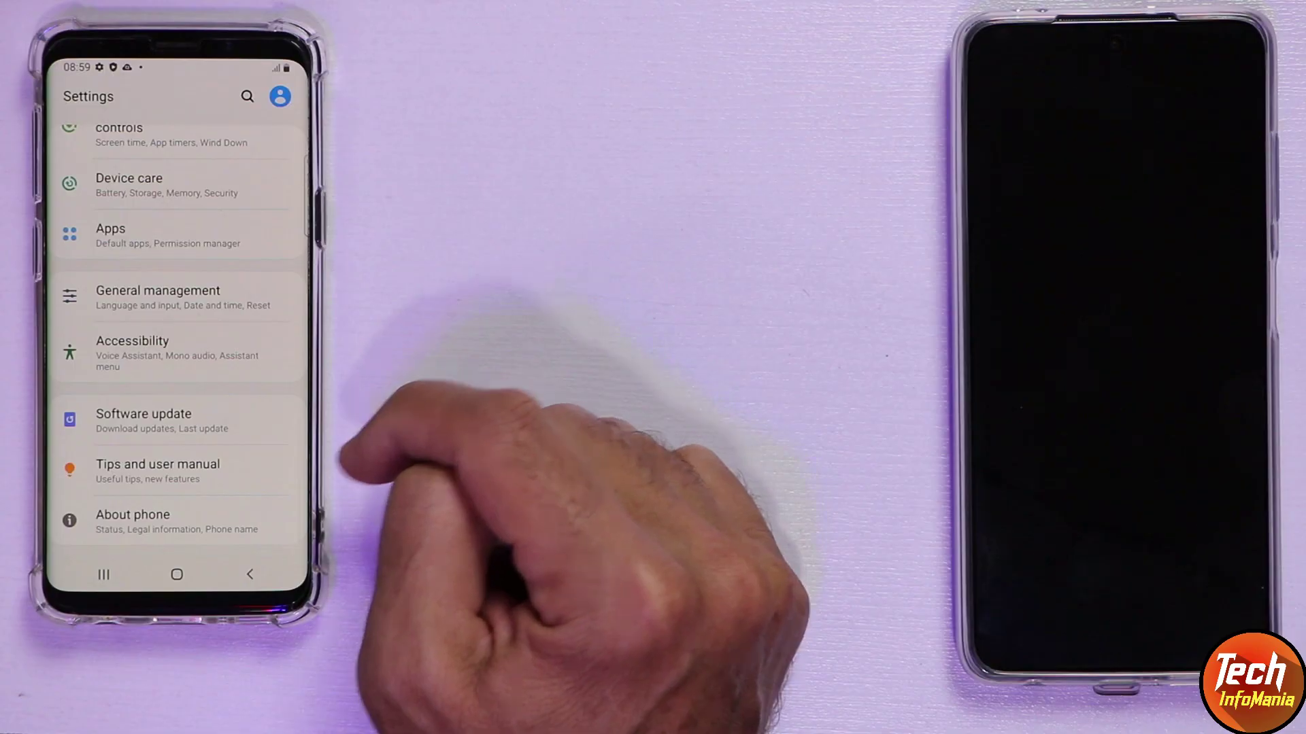
Confirm under About phone > Software information that the build is G960FXXSEFUA1
{"action": "left_click", "coordinate": [204, 524]}
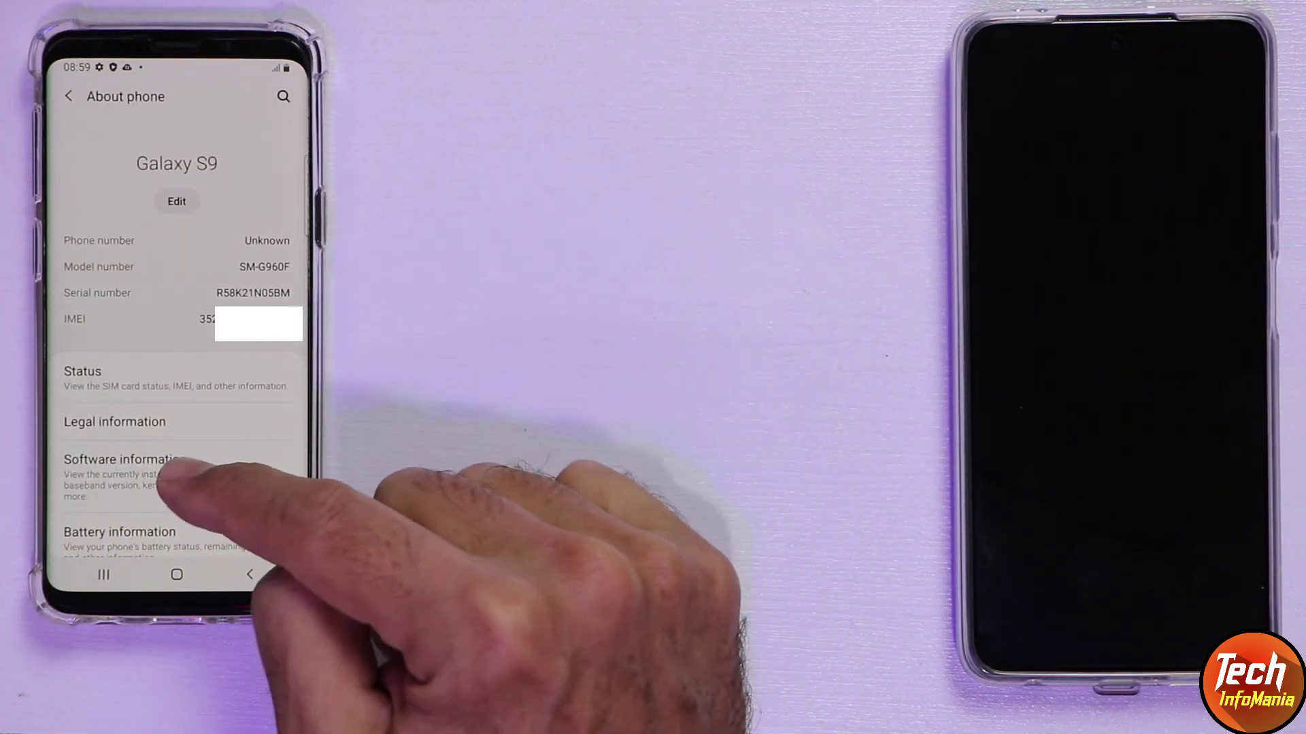
{"action": "left_click", "coordinate": [204, 469]}
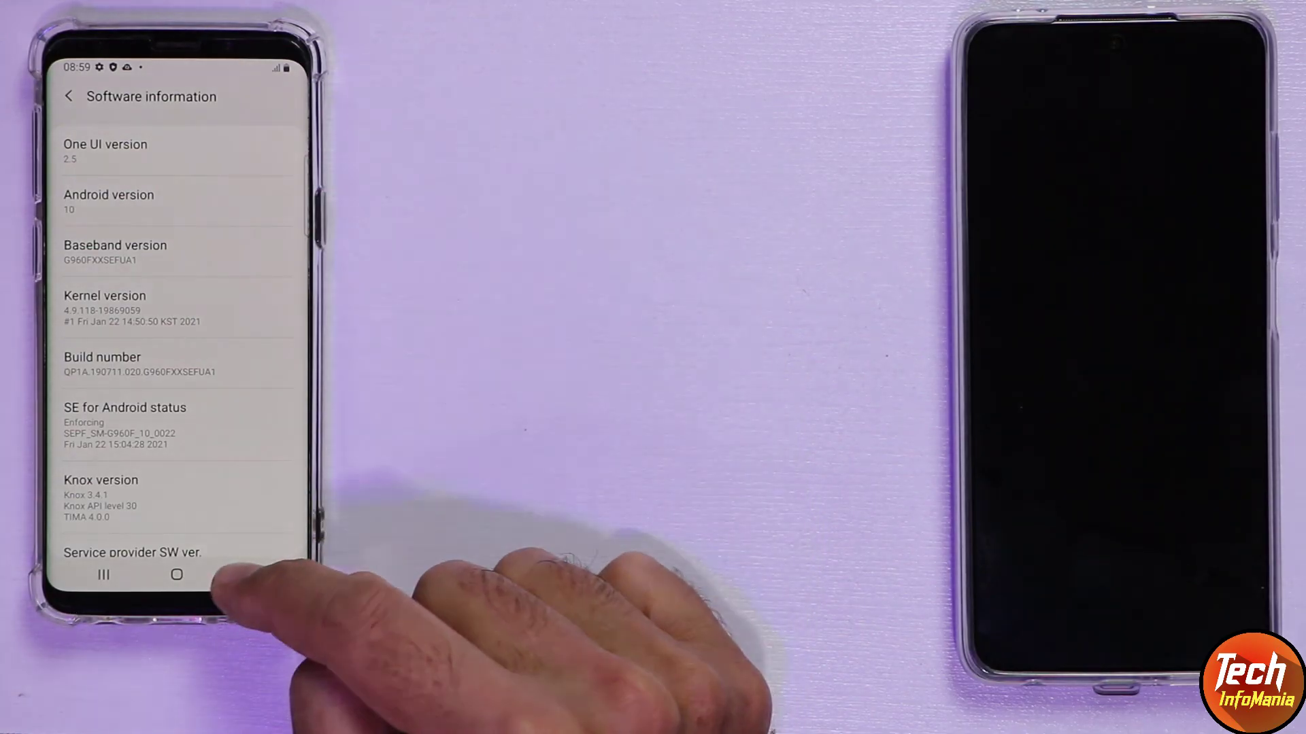
{"action": "left_click", "coordinate": [176, 575]}
Show the IMEI with the *#06# dialer code, then dismiss it and return to the home screen
{"action": "left_click", "coordinate": [82, 528]}
{"action": "left_click", "coordinate": [102, 420]}
{"action": "left_click", "coordinate": [250, 420]}
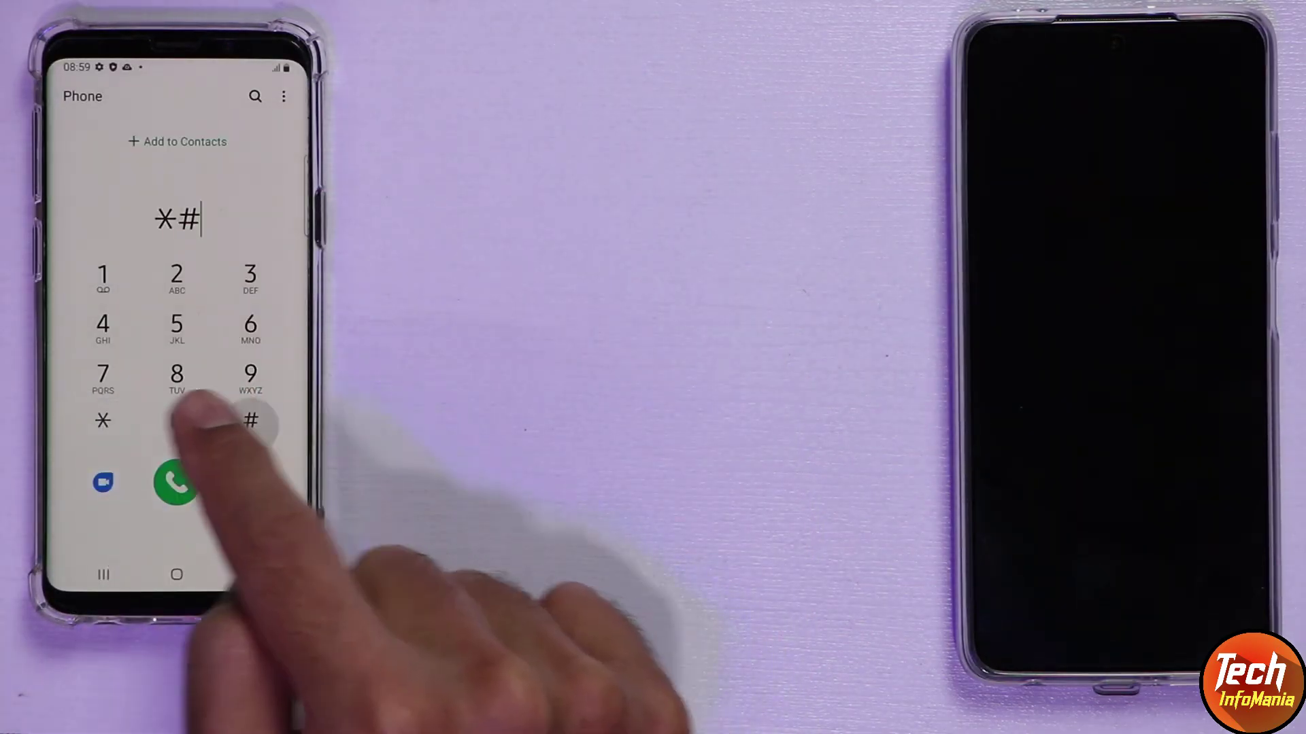
{"action": "left_click", "coordinate": [251, 420]}
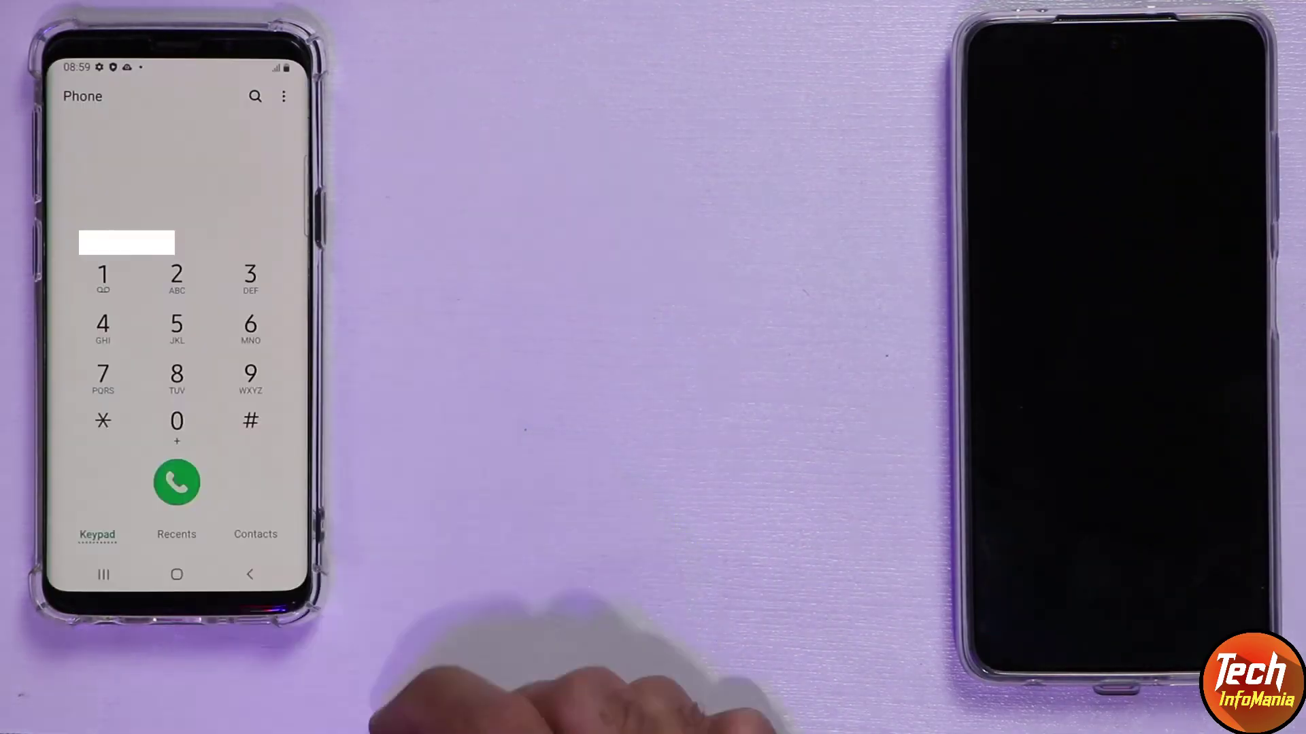
{"action": "left_click", "coordinate": [163, 408]}
{"action": "left_click", "coordinate": [177, 574]}
{"action": "left_click", "coordinate": [103, 574]}
{"action": "left_click", "coordinate": [177, 574]}
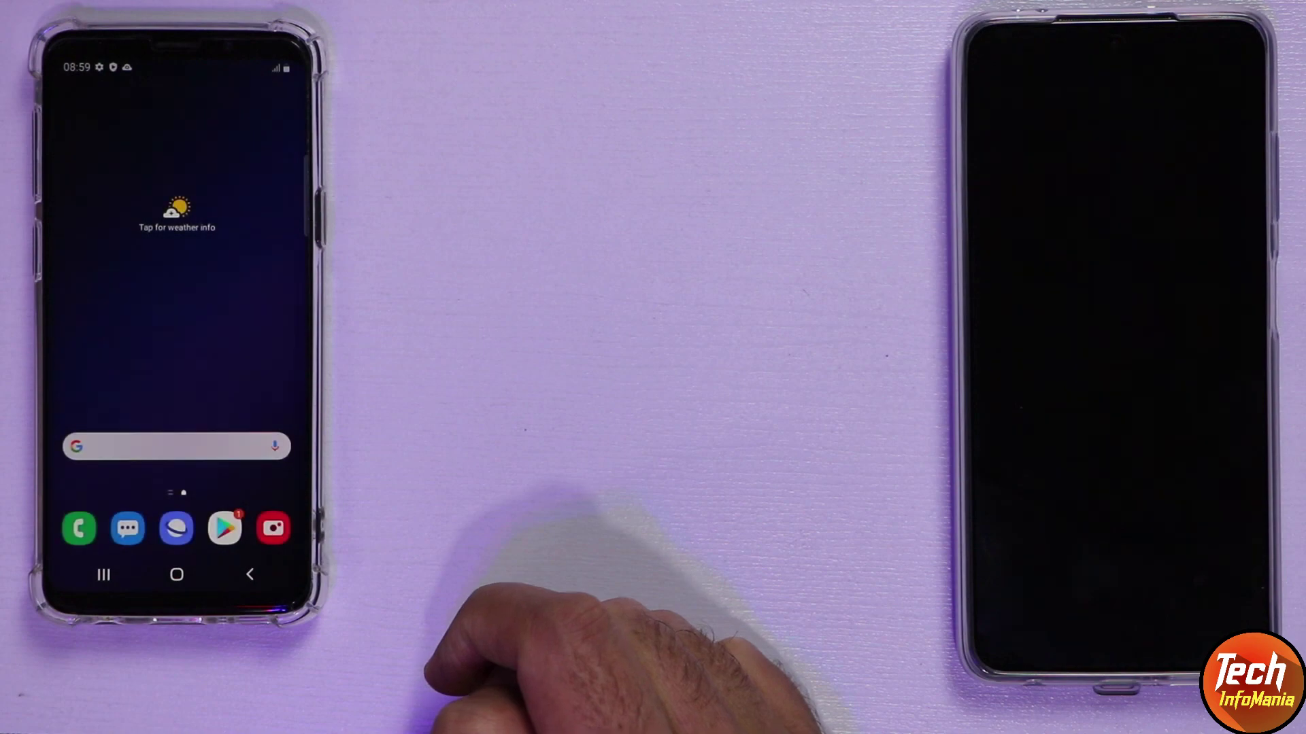